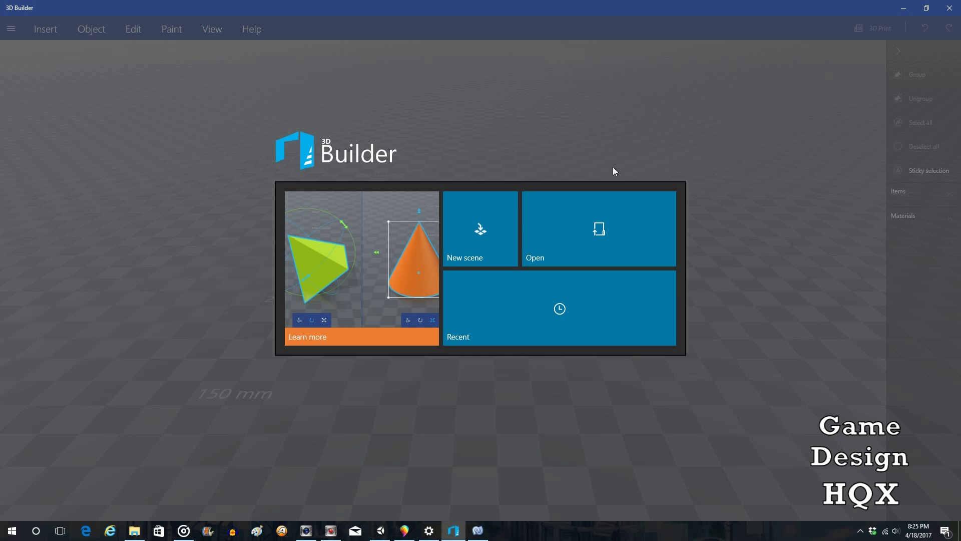
Start a new scene, insert a yellow torus, and bring up the Edit tools
{"action": "left_click", "coordinate": [491, 236]}
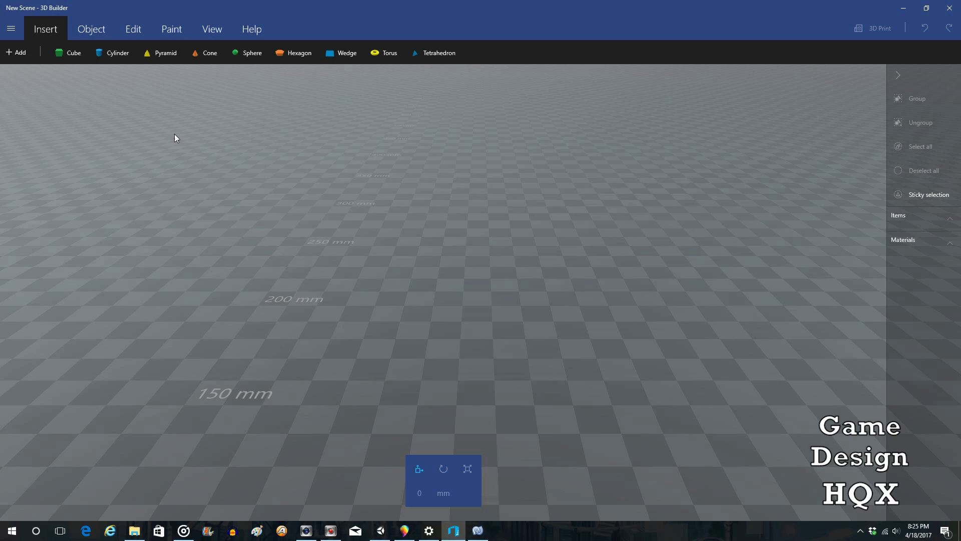
{"action": "left_click", "coordinate": [386, 53]}
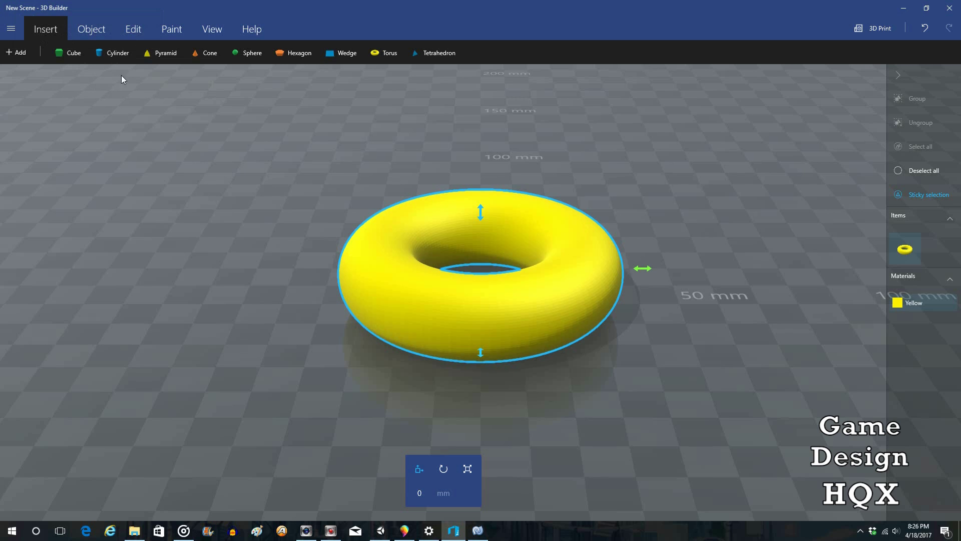
{"action": "left_click", "coordinate": [137, 33]}
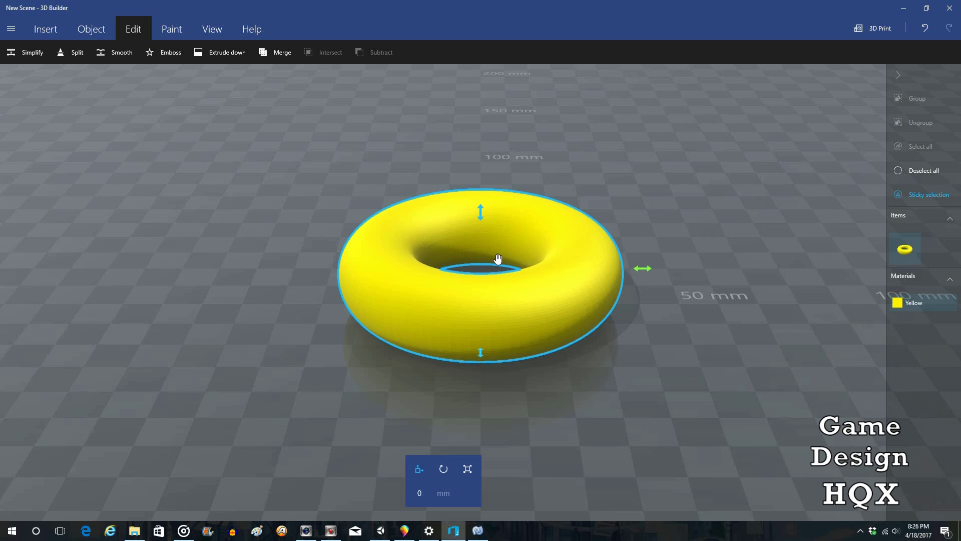
Open Split on the torus with the plane at 0 mm and Keep both selected
{"action": "left_click", "coordinate": [74, 57]}
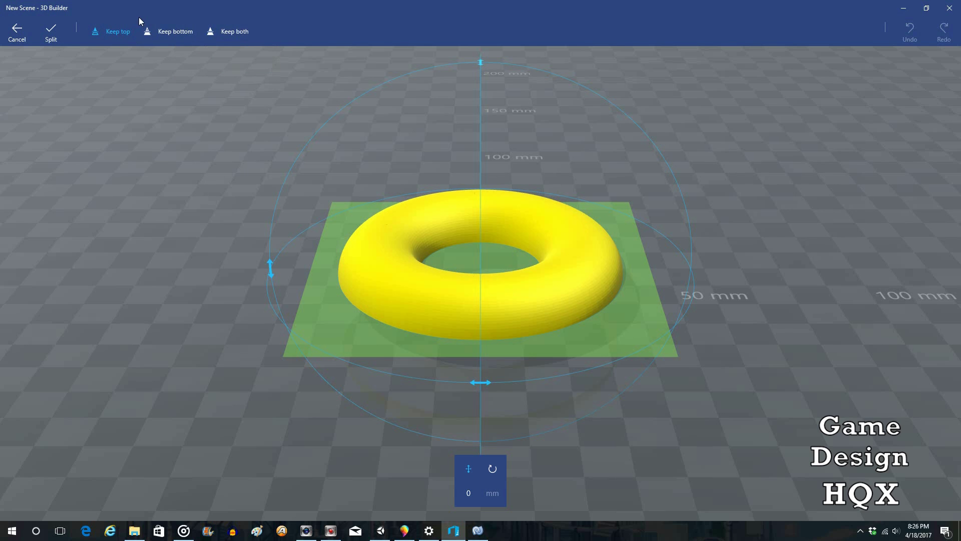
{"action": "left_click", "coordinate": [163, 31]}
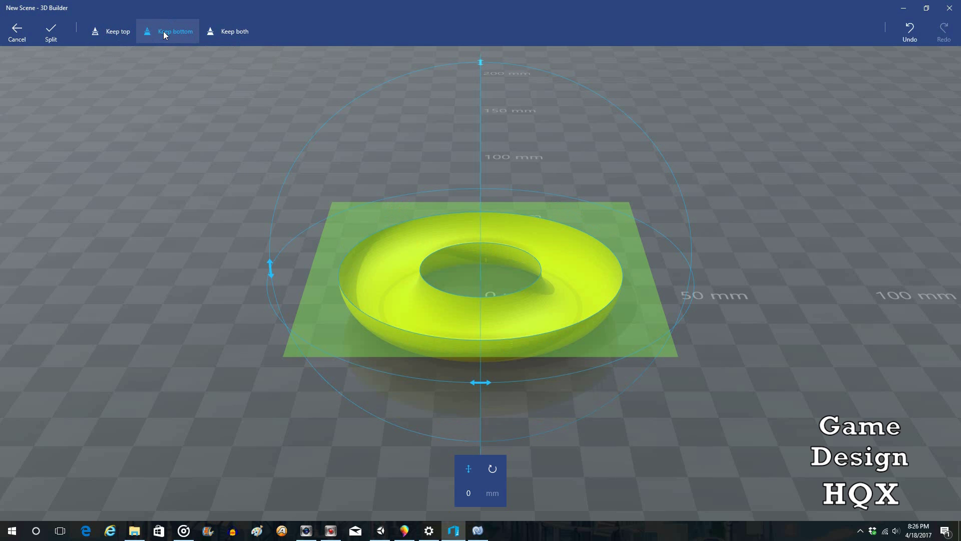
{"action": "left_click", "coordinate": [234, 31]}
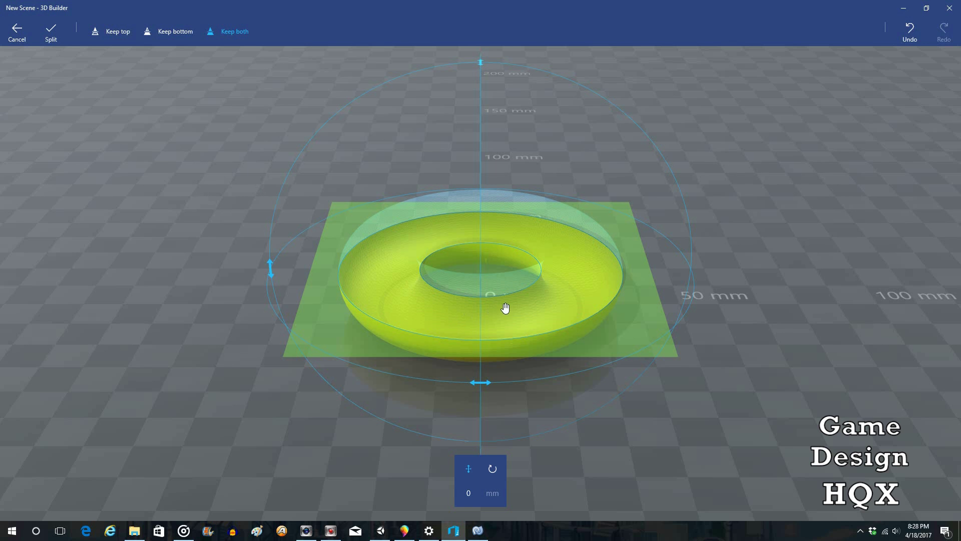
Nudge the cutting plane, split the torus, and save the scene as 'split bagel.3mf'
{"action": "left_click_drag", "start_coordinate": [631, 339], "coordinate": [630, 334]}
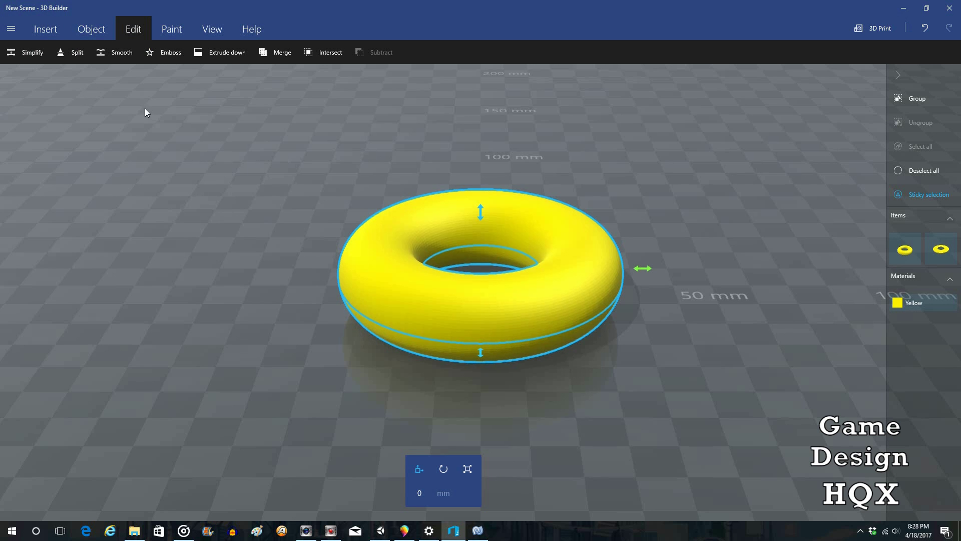
{"action": "left_click", "coordinate": [11, 30]}
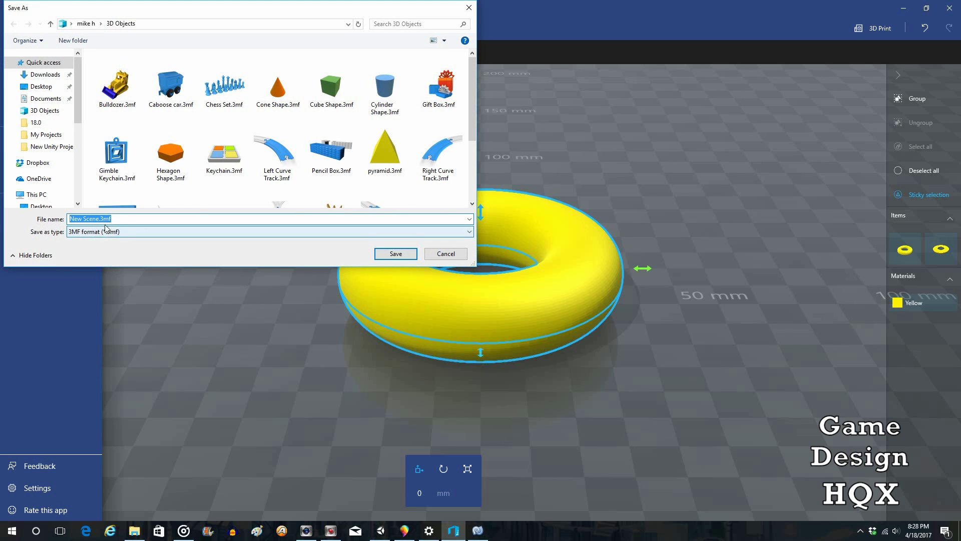
{"action": "left_click", "coordinate": [99, 218]}
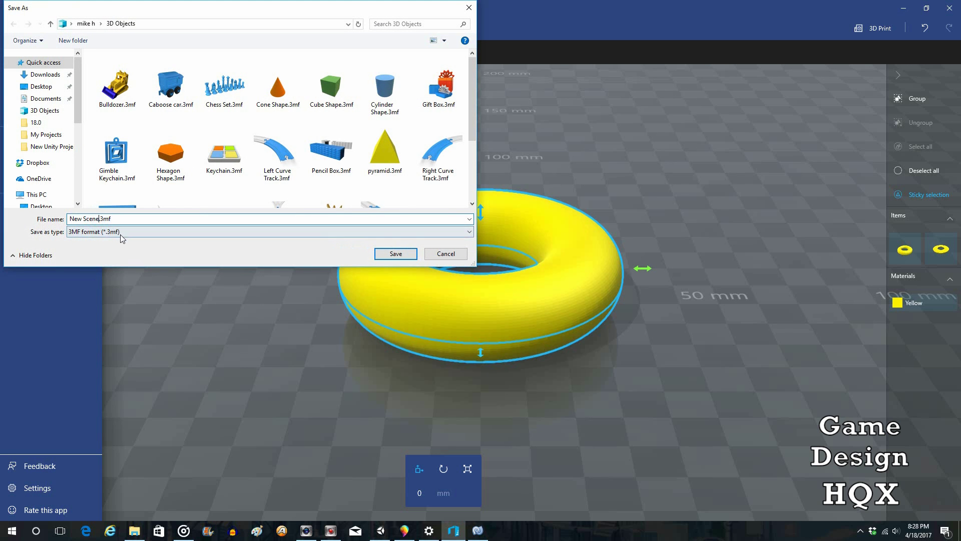
{"action": "key", "text": "BackSpace"}
{"action": "key", "text": "BackSpace"}
{"action": "key", "text": "BackSpace"}
{"action": "key", "text": "BackSpace"}
{"action": "key", "text": "BackSpace"}
{"action": "key", "text": "BackSpace"}
{"action": "key", "text": "BackSpace"}
{"action": "key", "text": "BackSpace"}
{"action": "key", "text": "BackSpace"}
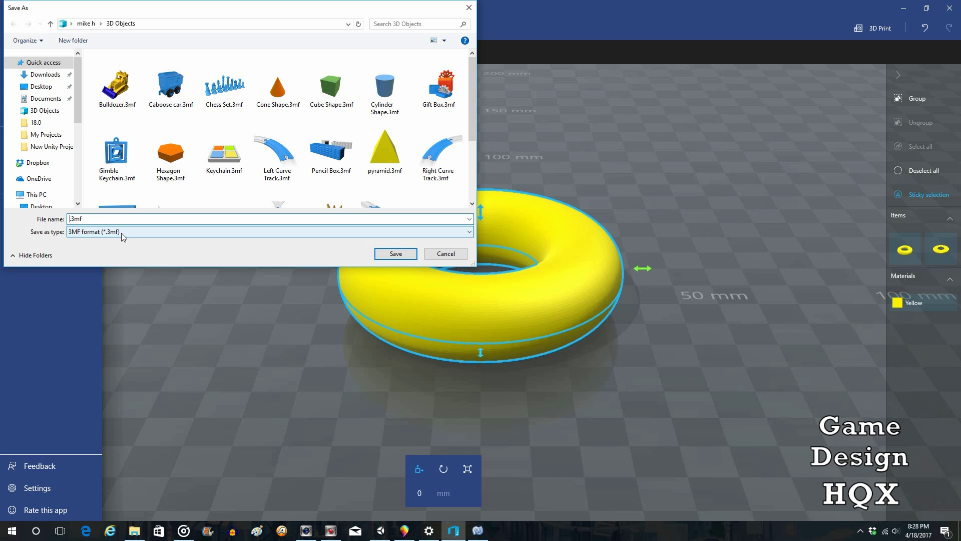
{"action": "type", "text": "split bagel"}
{"action": "left_click", "coordinate": [384, 254]}
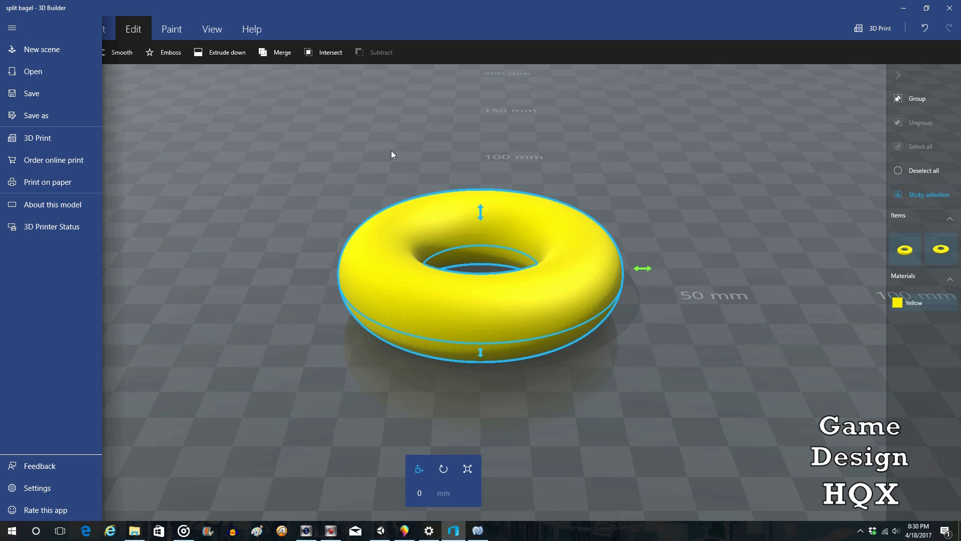
Clear the scene and insert a fresh yellow torus
{"action": "left_click", "coordinate": [53, 49]}
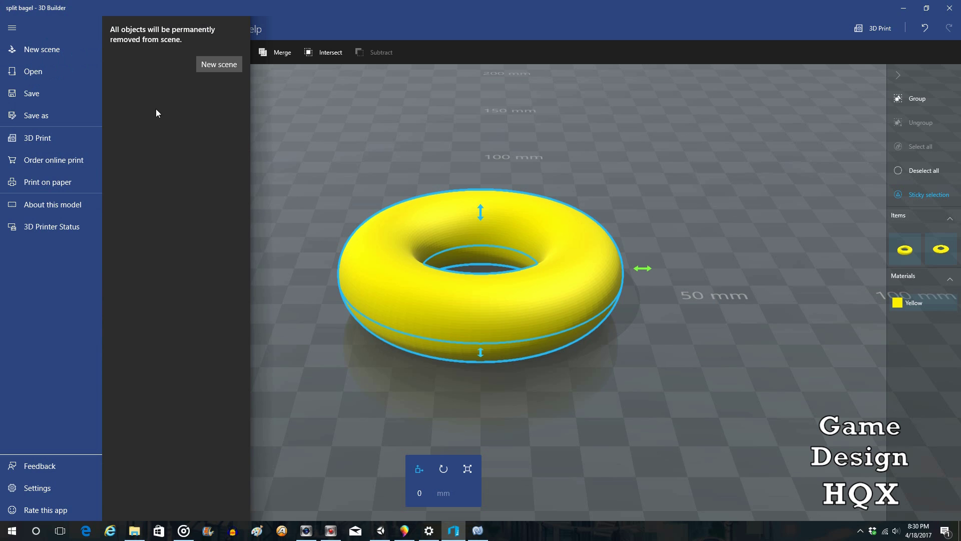
{"action": "left_click", "coordinate": [219, 64]}
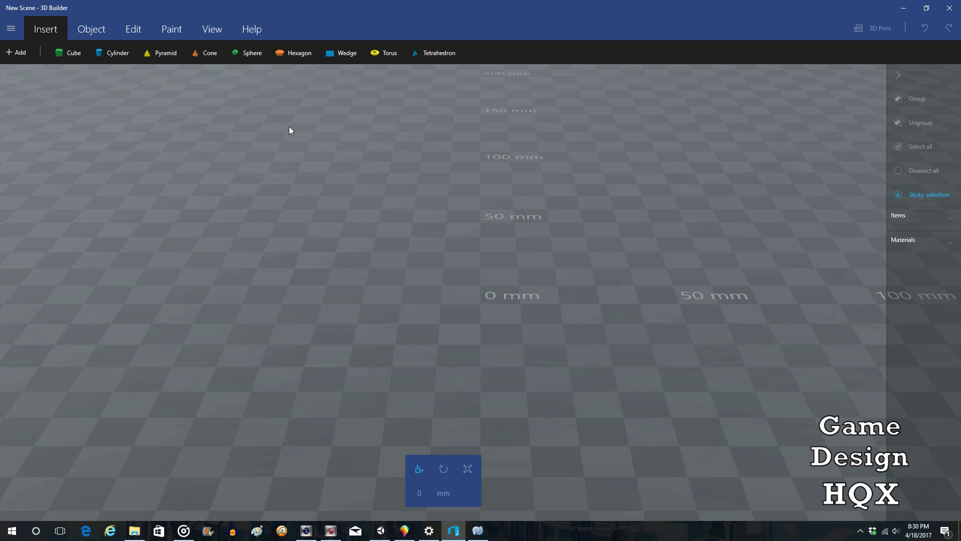
{"action": "left_click", "coordinate": [376, 53]}
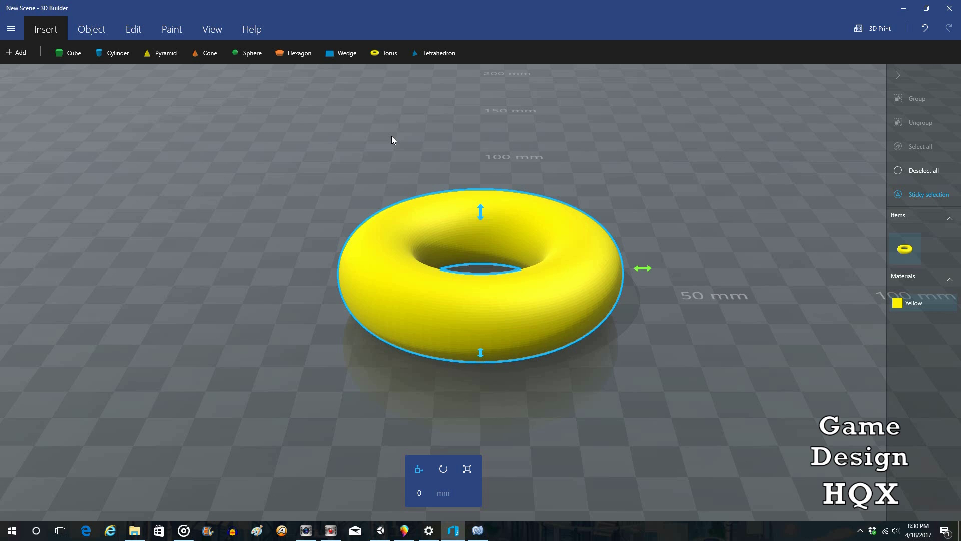
Rotate the torus 90° so it stands upright on its edge
{"action": "left_click", "coordinate": [441, 470]}
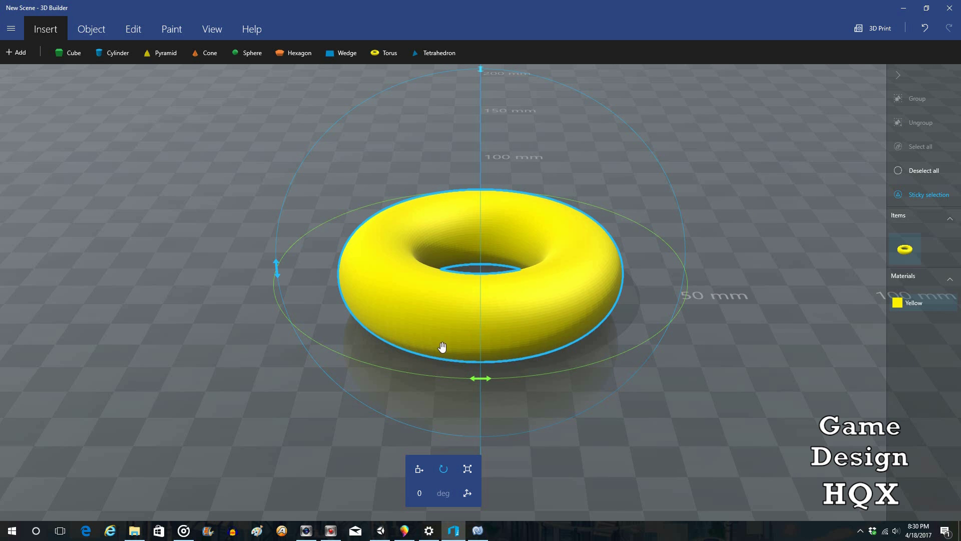
{"action": "left_click_drag", "start_coordinate": [275, 271], "coordinate": [467, 102]}
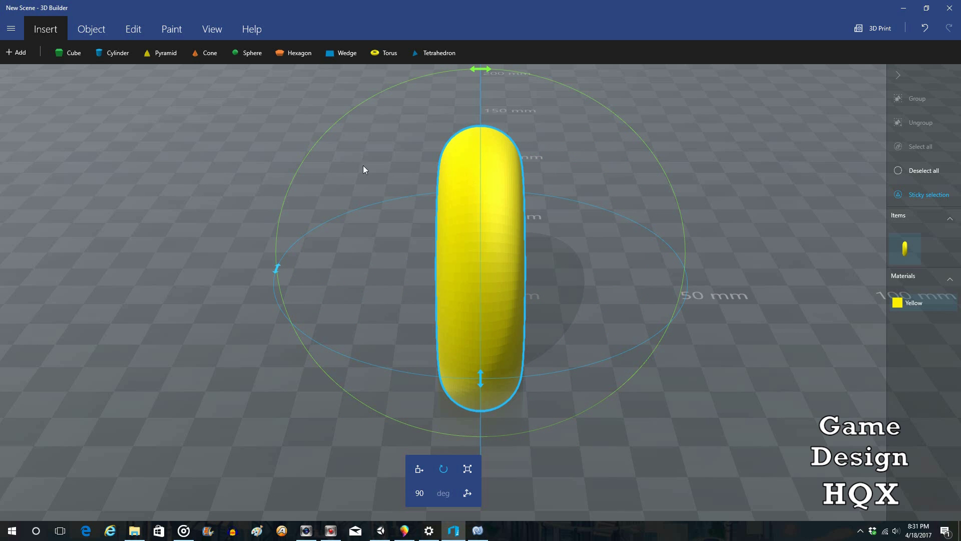
{"action": "left_click", "coordinate": [133, 29]}
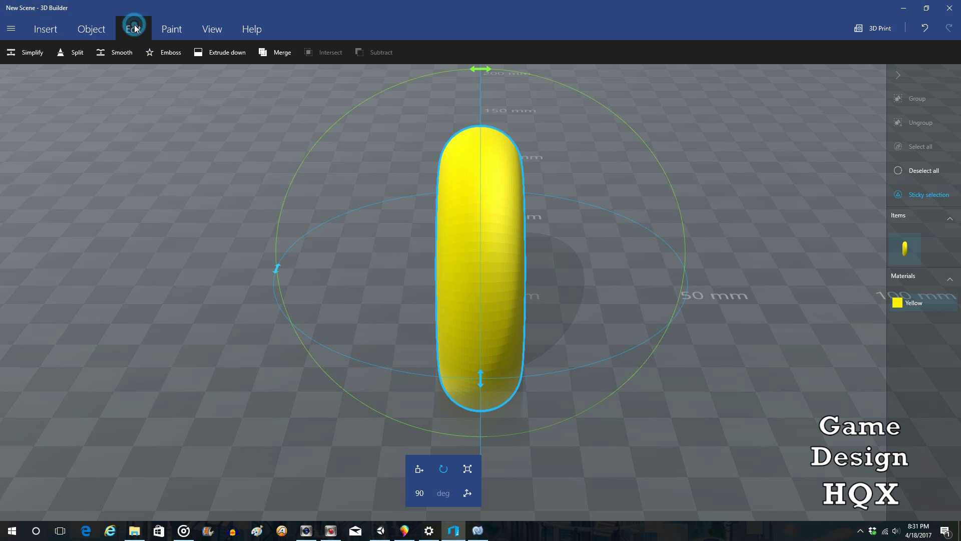
Split the upright torus at 0 mm, keeping only the top half as an arch
{"action": "left_click", "coordinate": [76, 55]}
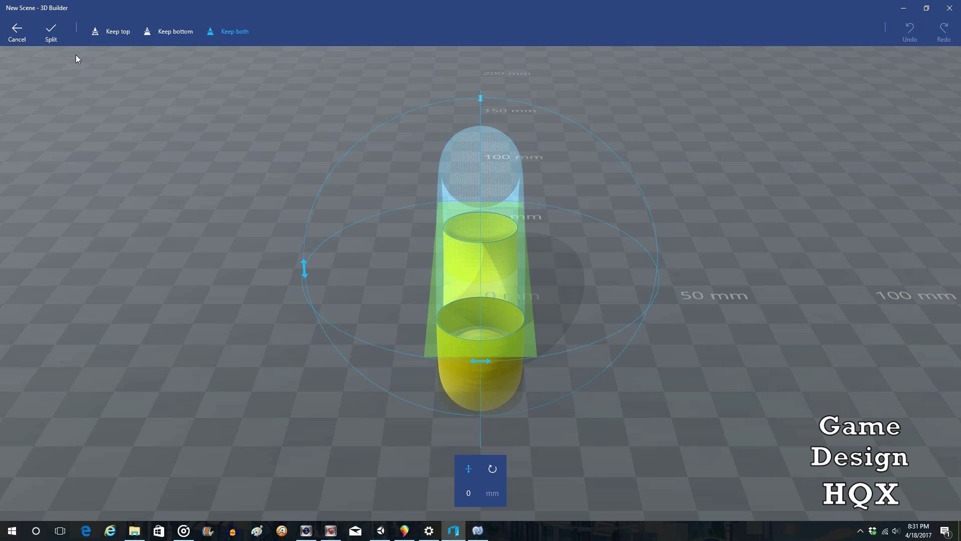
{"action": "left_click", "coordinate": [118, 35]}
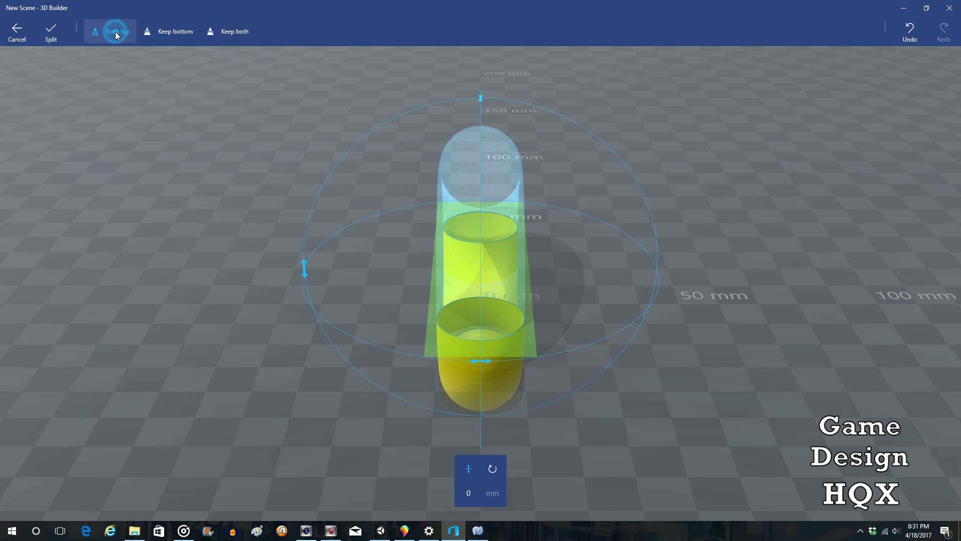
{"action": "left_click", "coordinate": [170, 35]}
{"action": "left_click", "coordinate": [113, 34]}
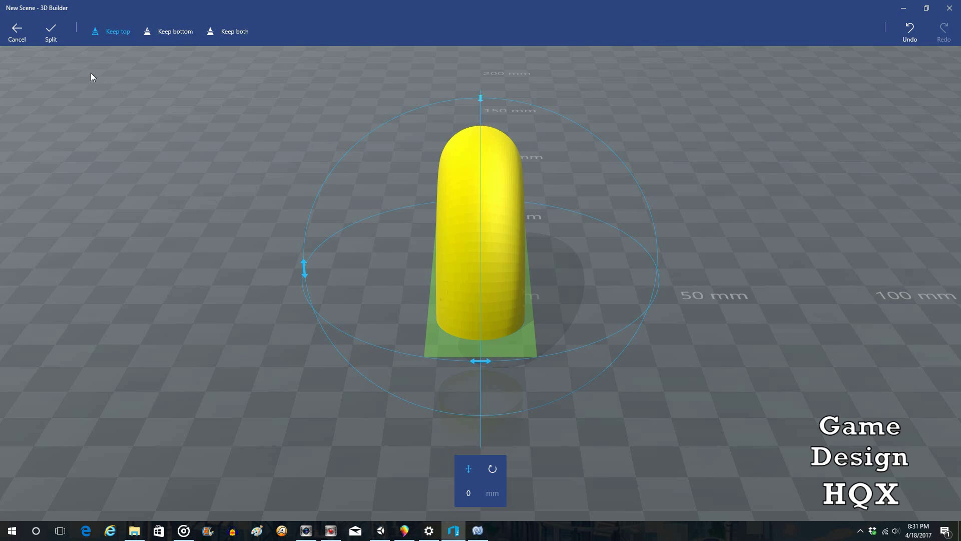
{"action": "left_click", "coordinate": [52, 31]}
{"action": "left_click", "coordinate": [12, 29]}
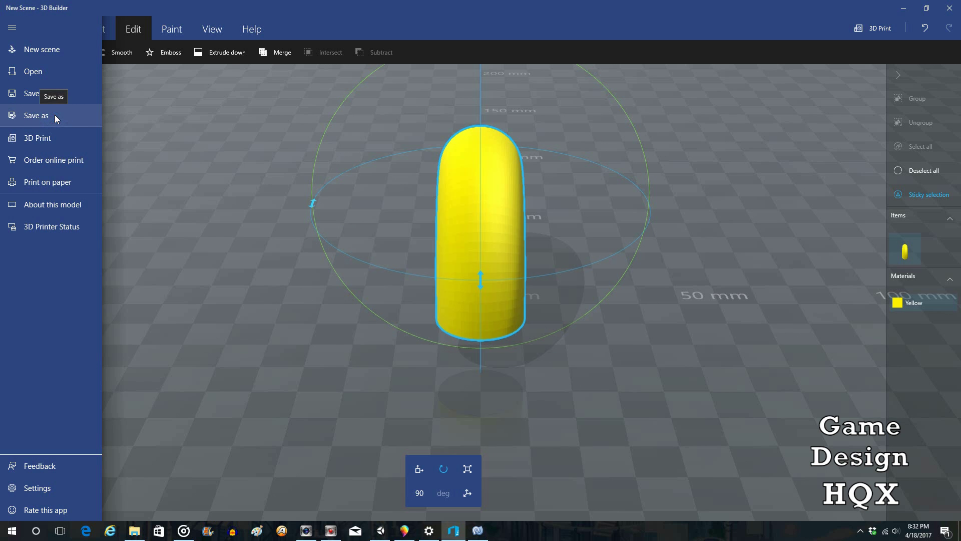
Save the arch as 'arch.3mf'
{"action": "left_click", "coordinate": [37, 115]}
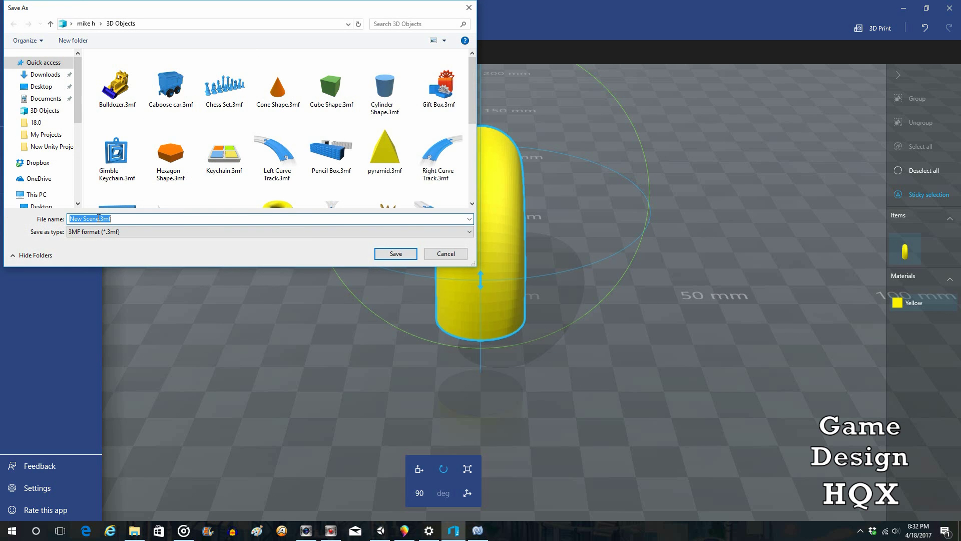
{"action": "left_click", "coordinate": [99, 217]}
{"action": "key", "text": "BackSpace"}
{"action": "key", "text": "BackSpace"}
{"action": "key", "text": "BackSpace"}
{"action": "key", "text": "BackSpace"}
{"action": "key", "text": "BackSpace"}
{"action": "key", "text": "BackSpace"}
{"action": "key", "text": "BackSpace"}
{"action": "key", "text": "BackSpace"}
{"action": "key", "text": "BackSpace"}
{"action": "type", "text": "arch"}
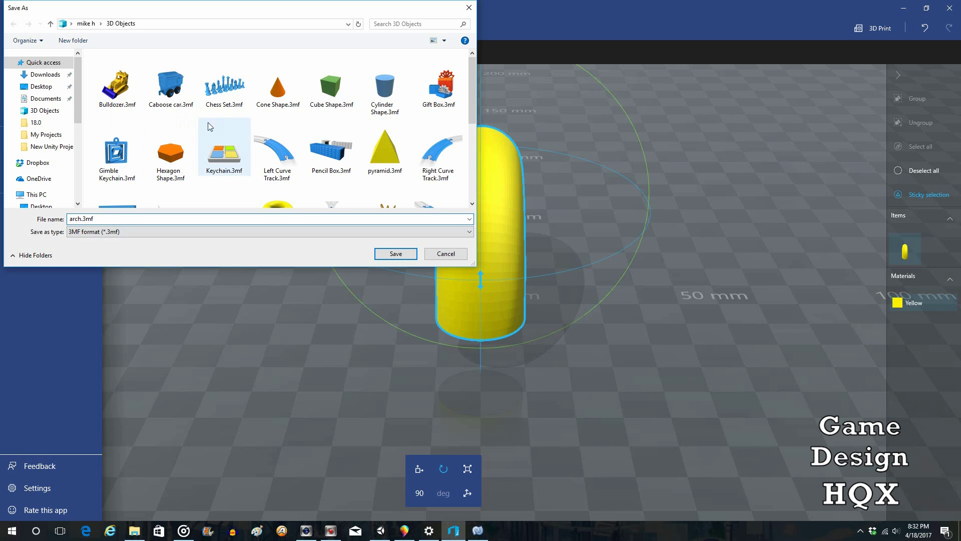
{"action": "left_click", "coordinate": [396, 254]}
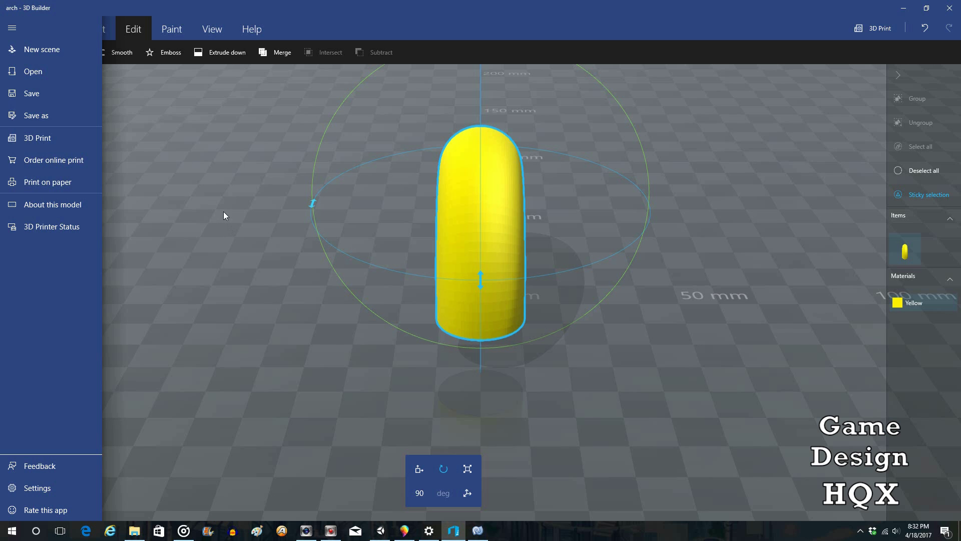
{"action": "left_click", "coordinate": [42, 49]}
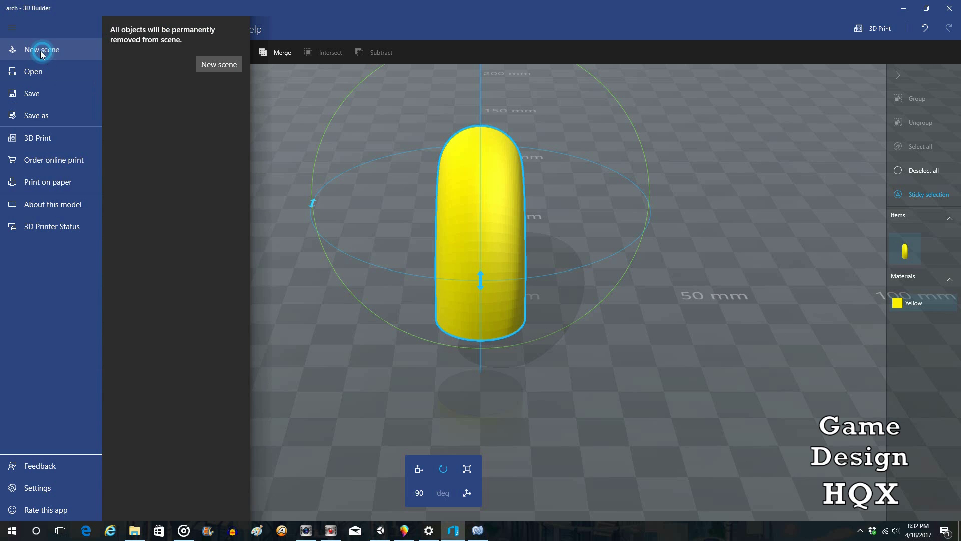
Replace the scene with a new one containing a sphere
{"action": "left_click", "coordinate": [219, 65]}
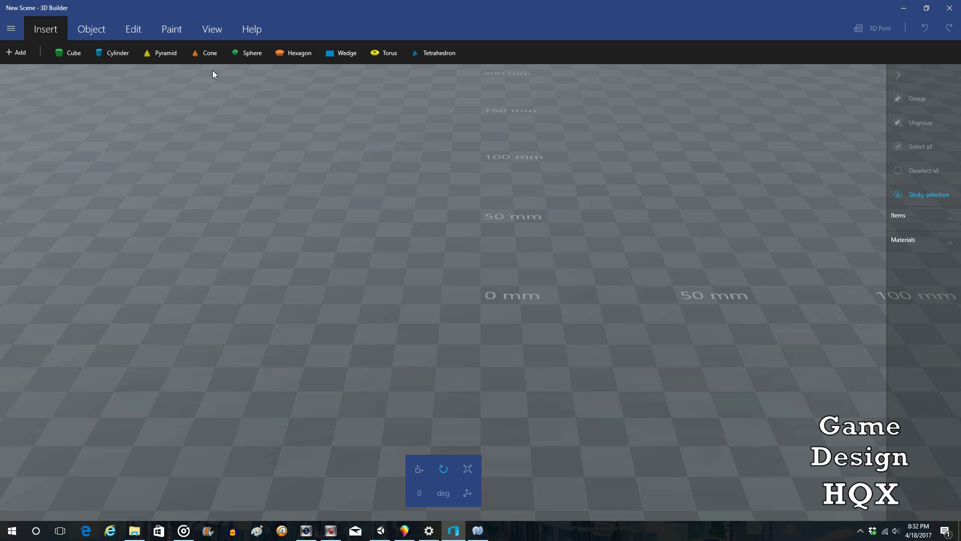
{"action": "left_click", "coordinate": [249, 52]}
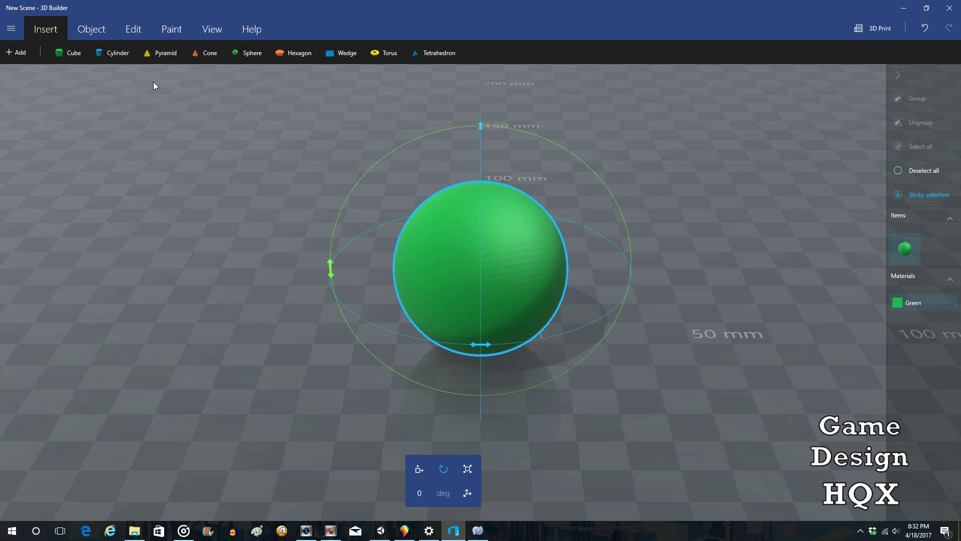
{"action": "left_click", "coordinate": [133, 29]}
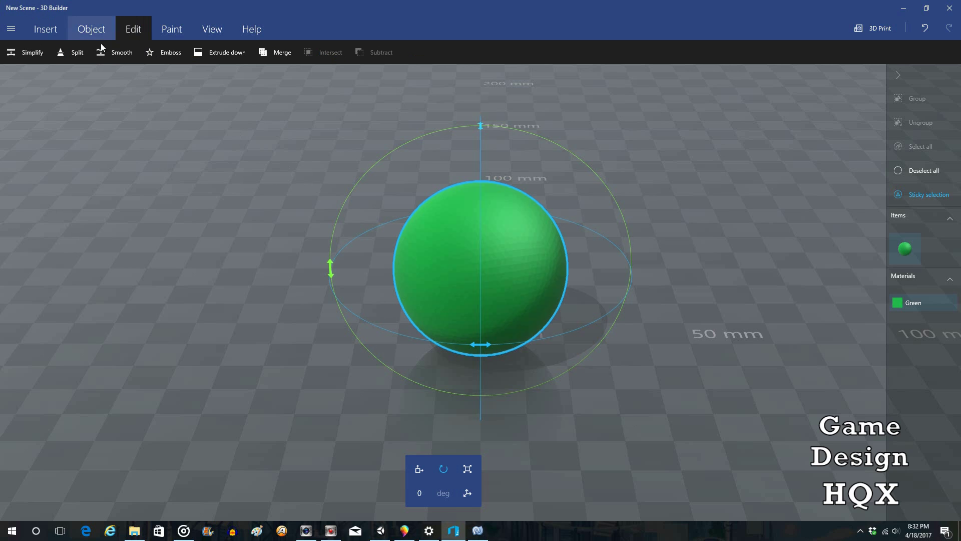
Cut the sphere in two keeping both, then set a second cutting plane at 5.49 mm
{"action": "left_click", "coordinate": [75, 53]}
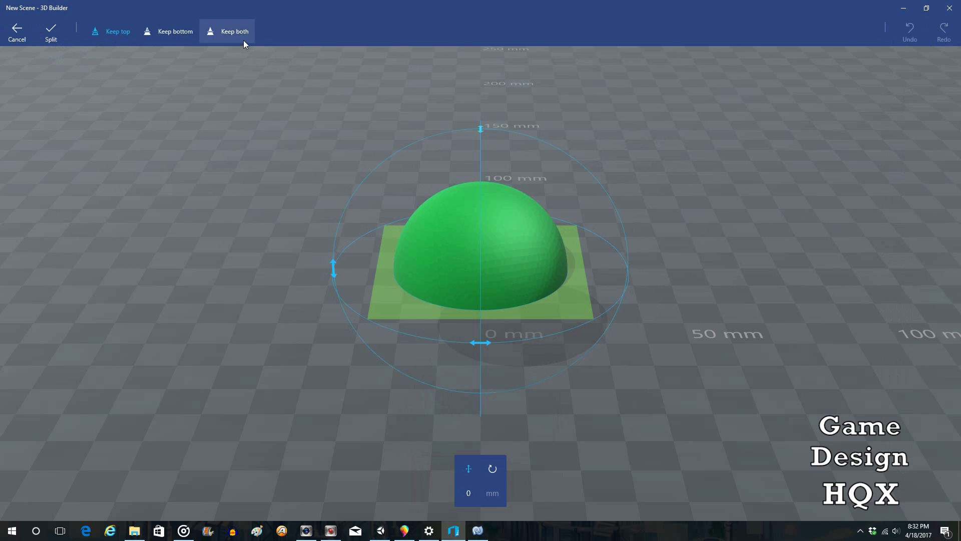
{"action": "left_click", "coordinate": [233, 31]}
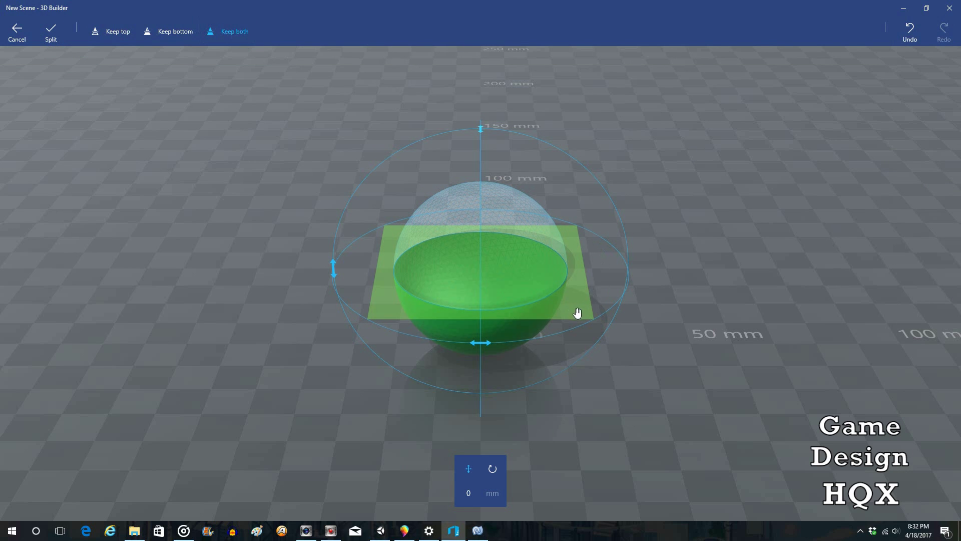
{"action": "left_click_drag", "start_coordinate": [575, 309], "coordinate": [577, 281]}
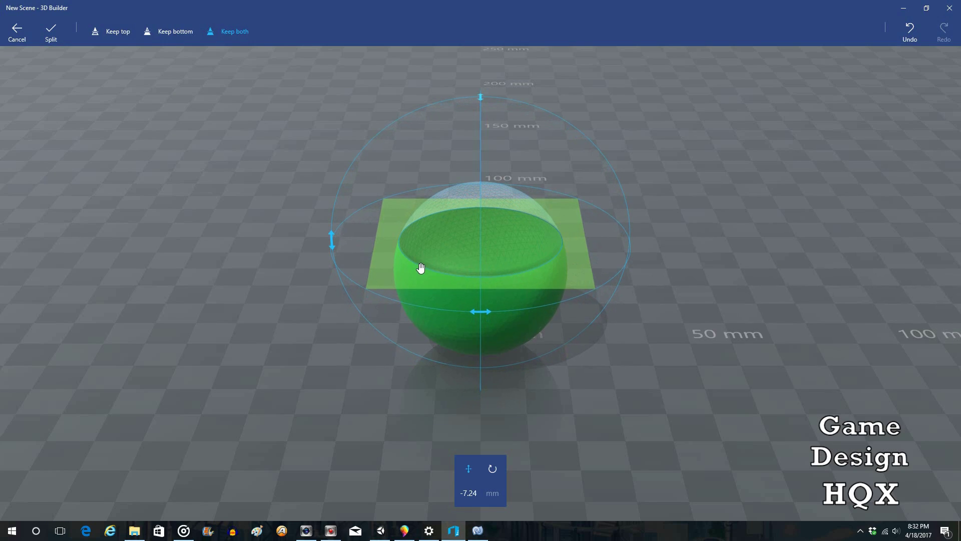
{"action": "left_click", "coordinate": [62, 35]}
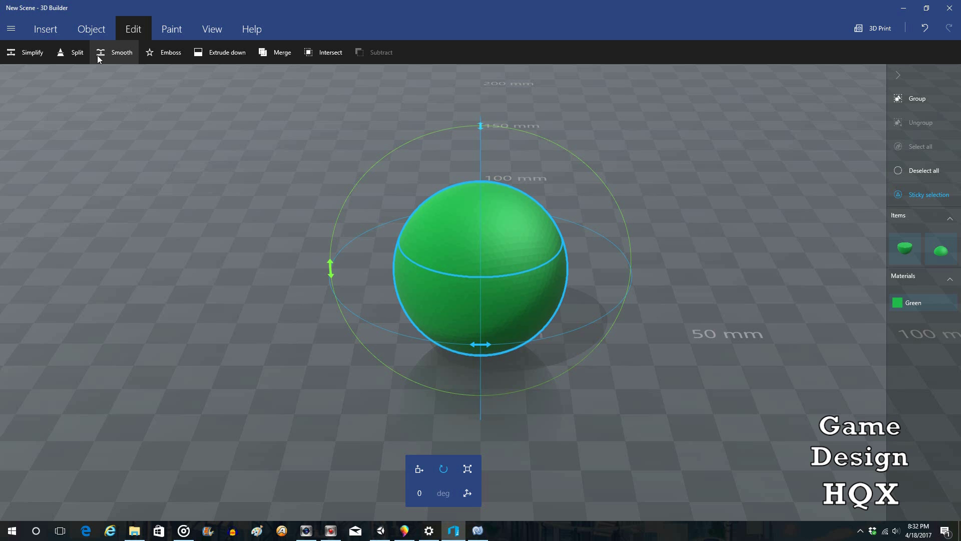
{"action": "left_click", "coordinate": [71, 52]}
{"action": "left_click_drag", "start_coordinate": [579, 307], "coordinate": [586, 324]}
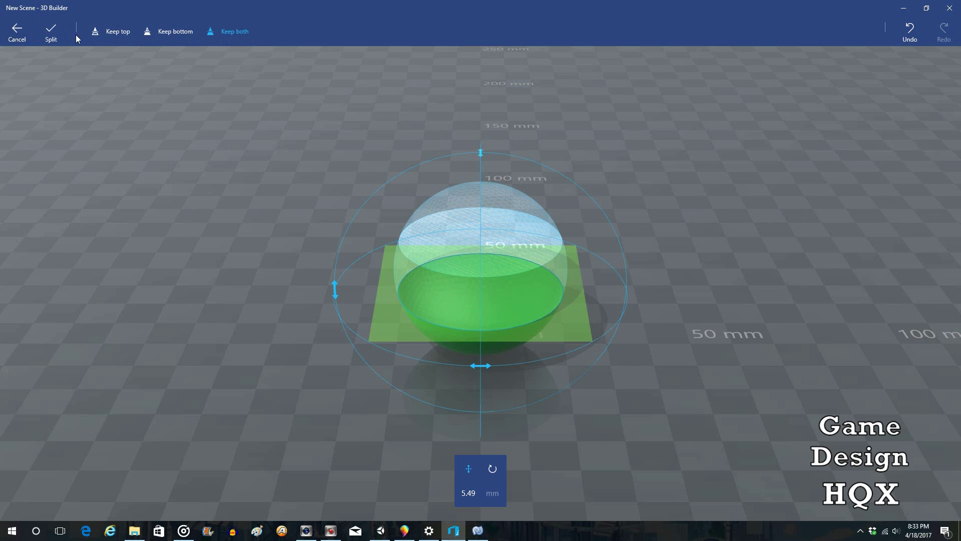
Apply the second cut for three pieces and save as 'split orb.3mf'
{"action": "left_click", "coordinate": [51, 31]}
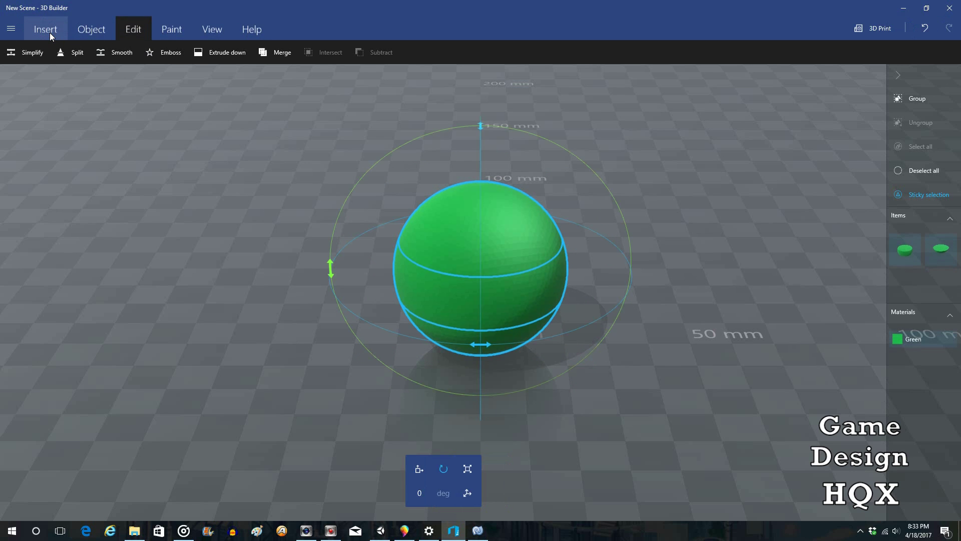
{"action": "left_click", "coordinate": [11, 28]}
{"action": "left_click", "coordinate": [48, 118]}
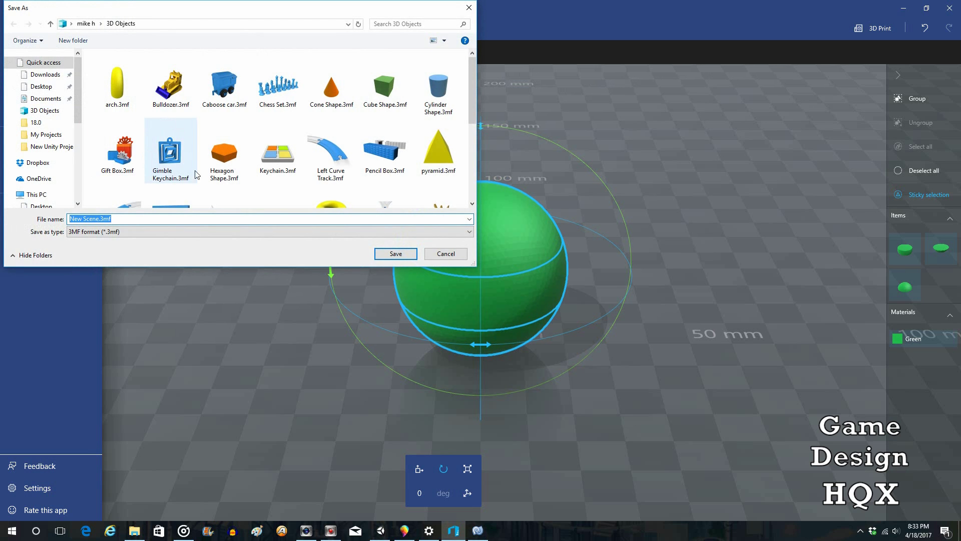
{"action": "left_click", "coordinate": [102, 219]}
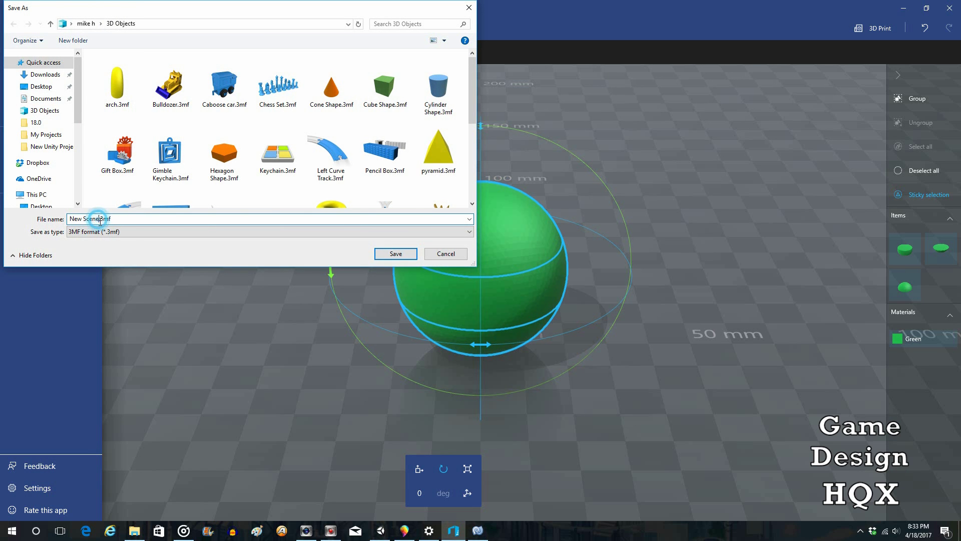
{"action": "key", "text": "BackSpace"}
{"action": "key", "text": "BackSpace"}
{"action": "key", "text": "BackSpace"}
{"action": "key", "text": "BackSpace"}
{"action": "key", "text": "BackSpace"}
{"action": "key", "text": "BackSpace"}
{"action": "key", "text": "BackSpace"}
{"action": "key", "text": "BackSpace"}
{"action": "key", "text": "BackSpace"}
{"action": "type", "text": "split orb"}
{"action": "left_click", "coordinate": [395, 257]}
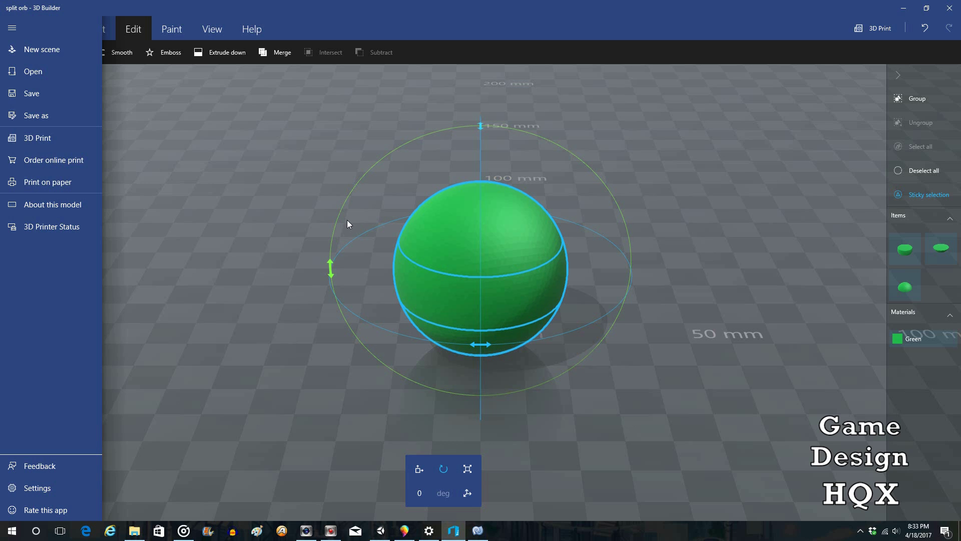
Open arch.3mf in Paint 3D
{"action": "left_click", "coordinate": [404, 530]}
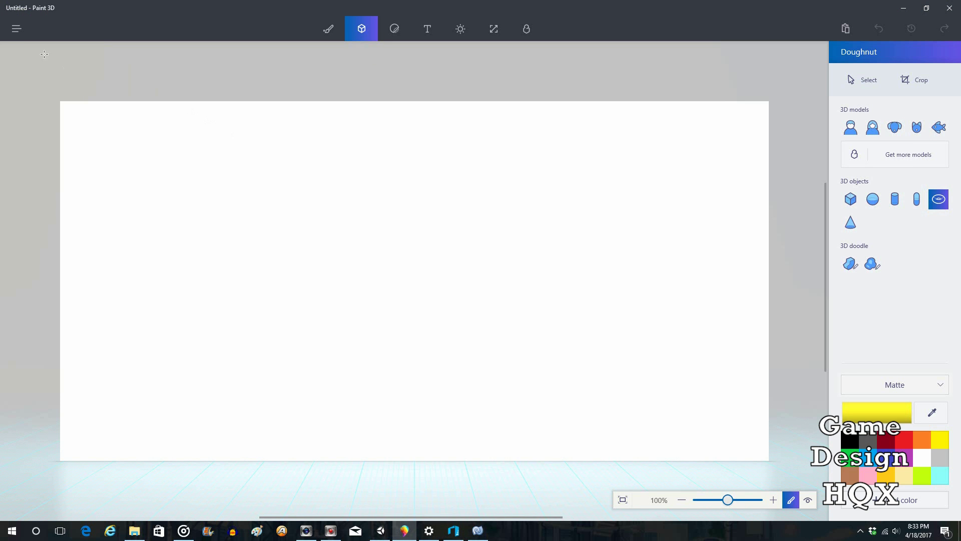
{"action": "left_click", "coordinate": [15, 29]}
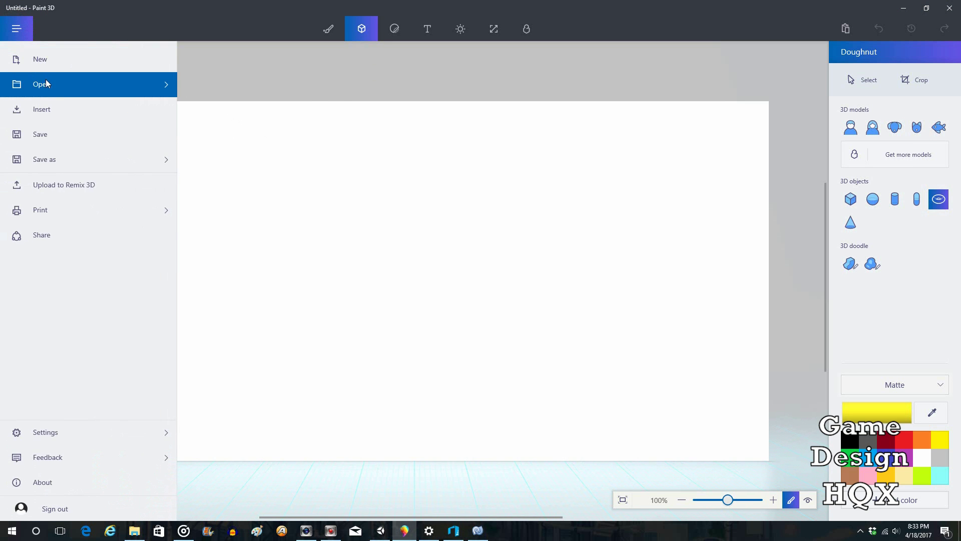
{"action": "left_click", "coordinate": [48, 85]}
{"action": "left_click", "coordinate": [242, 81]}
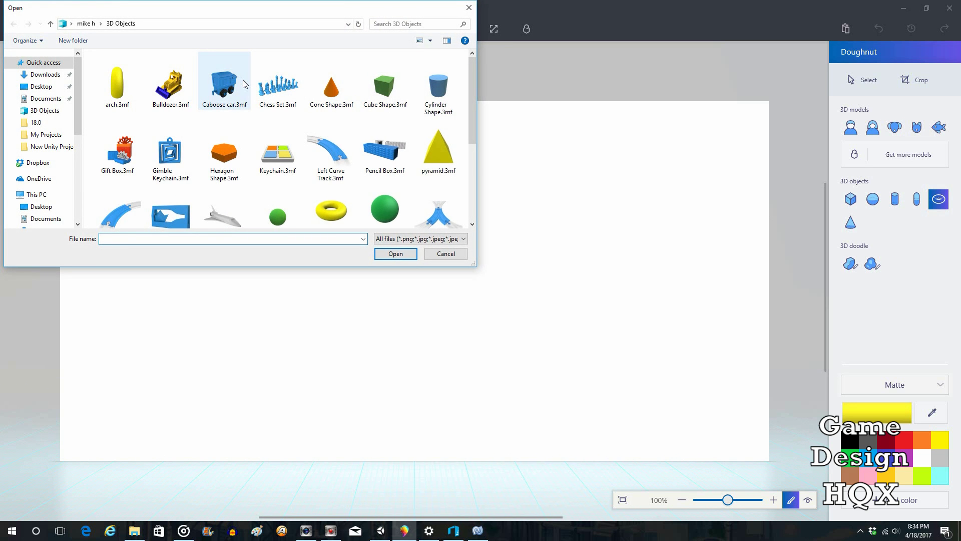
{"action": "left_click", "coordinate": [116, 87]}
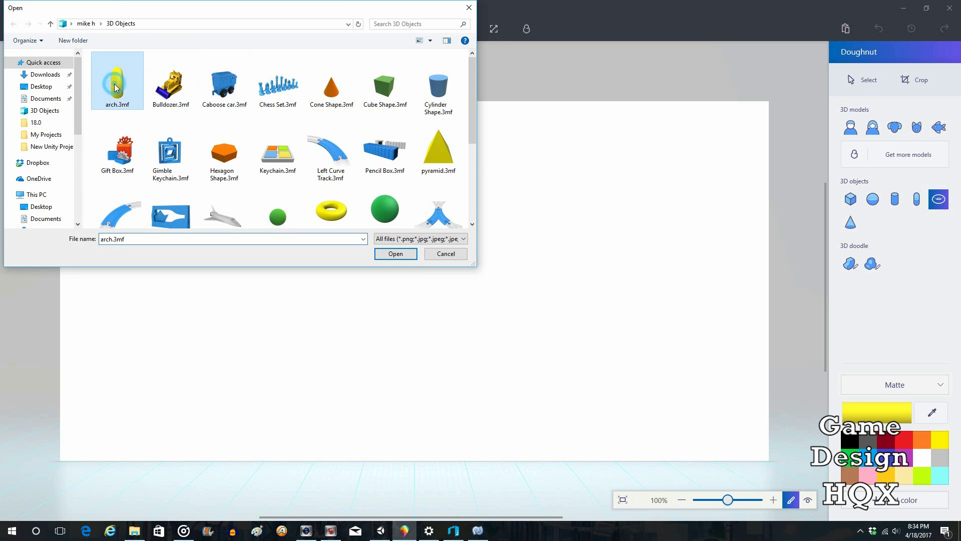
{"action": "left_click", "coordinate": [388, 255]}
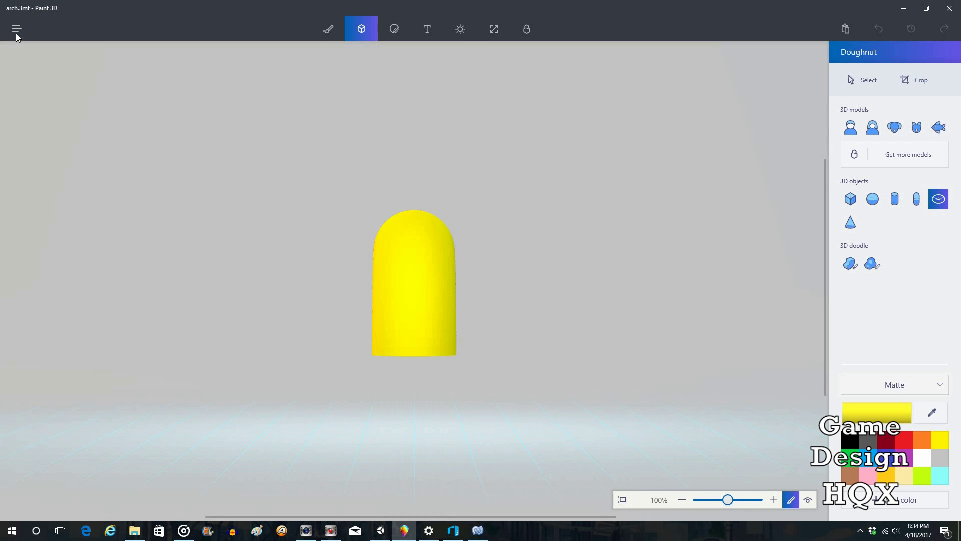
Export the arch model as an FBX file named 'arch.fbx'
{"action": "left_click", "coordinate": [17, 31]}
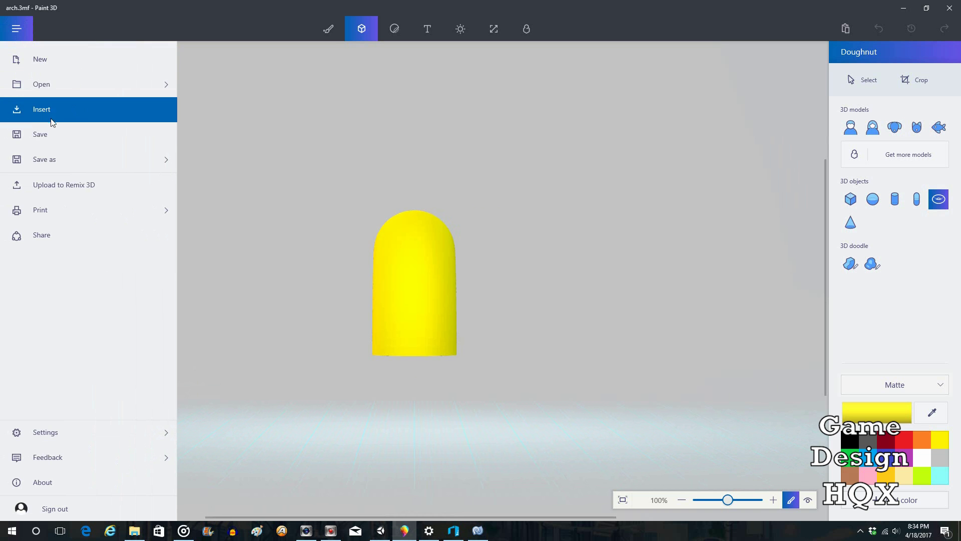
{"action": "left_click", "coordinate": [58, 159]}
{"action": "left_click", "coordinate": [231, 131]}
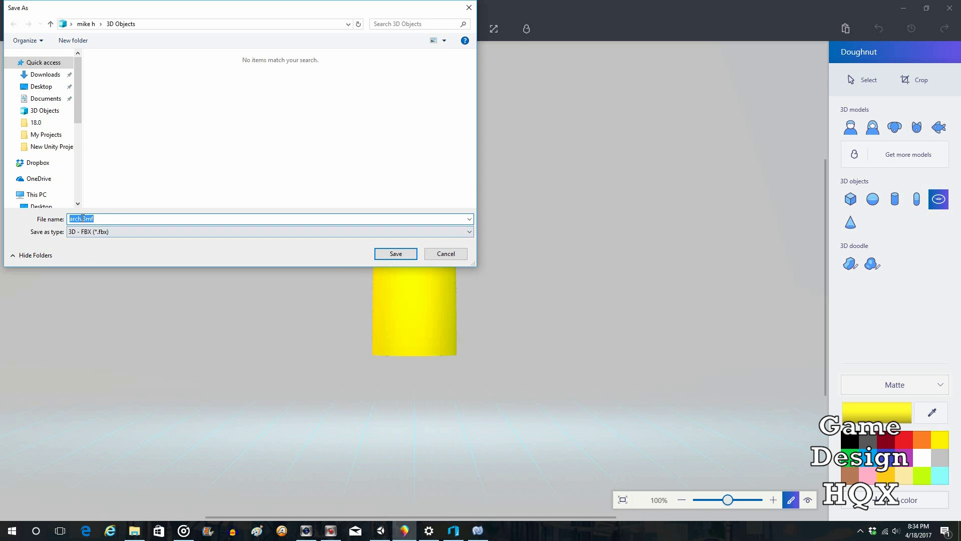
{"action": "left_click", "coordinate": [108, 217]}
{"action": "key", "text": "BackSpace"}
{"action": "key", "text": "BackSpace"}
{"action": "key", "text": "BackSpace"}
{"action": "key", "text": "BackSpace"}
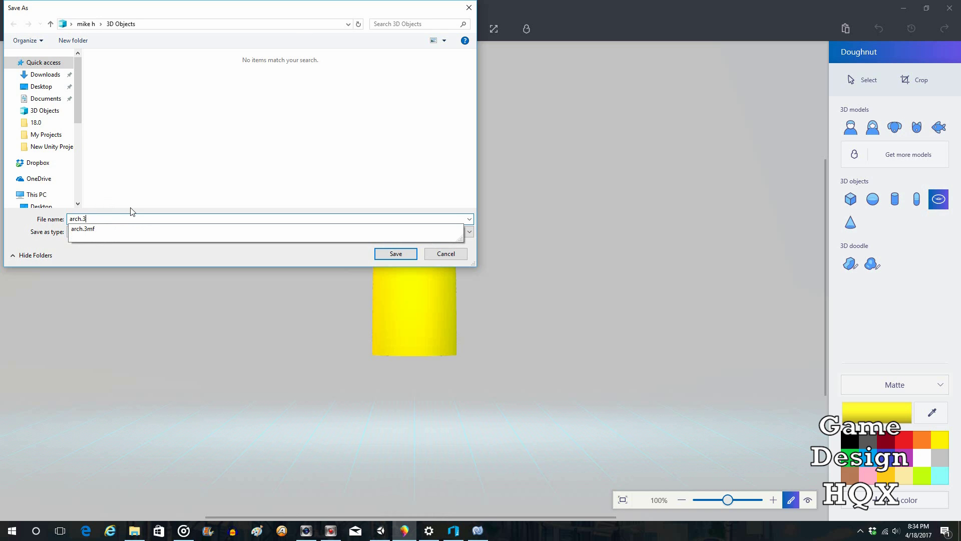
{"action": "left_click", "coordinate": [294, 11]}
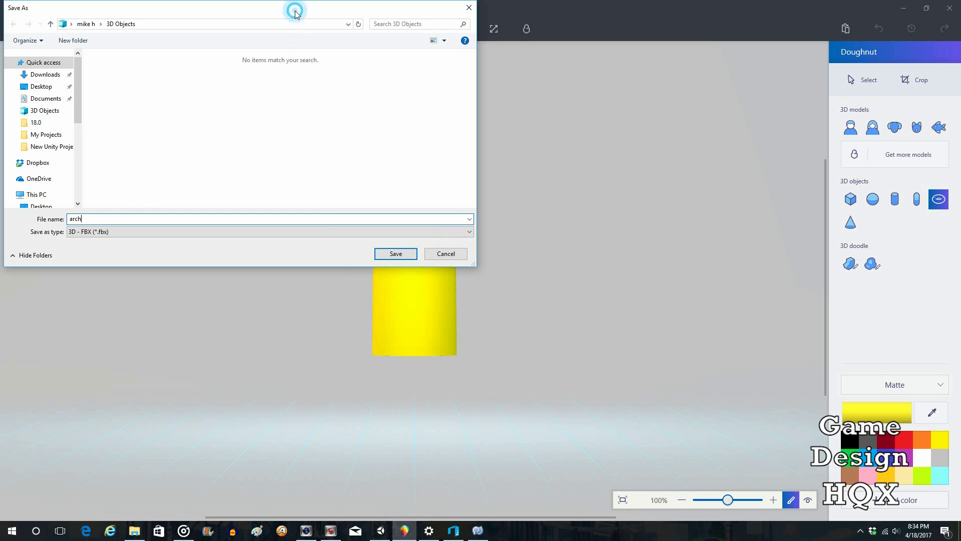
{"action": "left_click", "coordinate": [392, 253]}
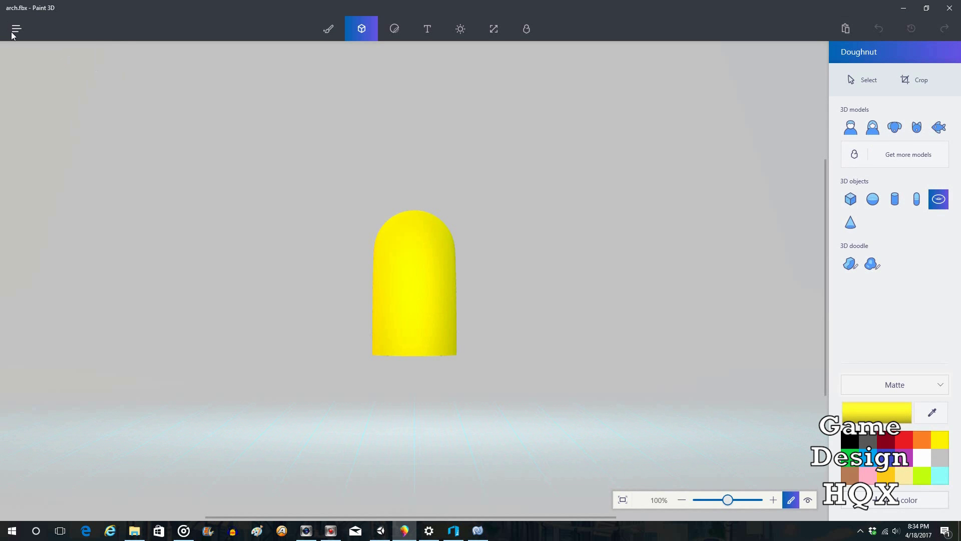
Open split bagel.3mf in Paint 3D
{"action": "left_click", "coordinate": [14, 33]}
{"action": "left_click", "coordinate": [43, 85]}
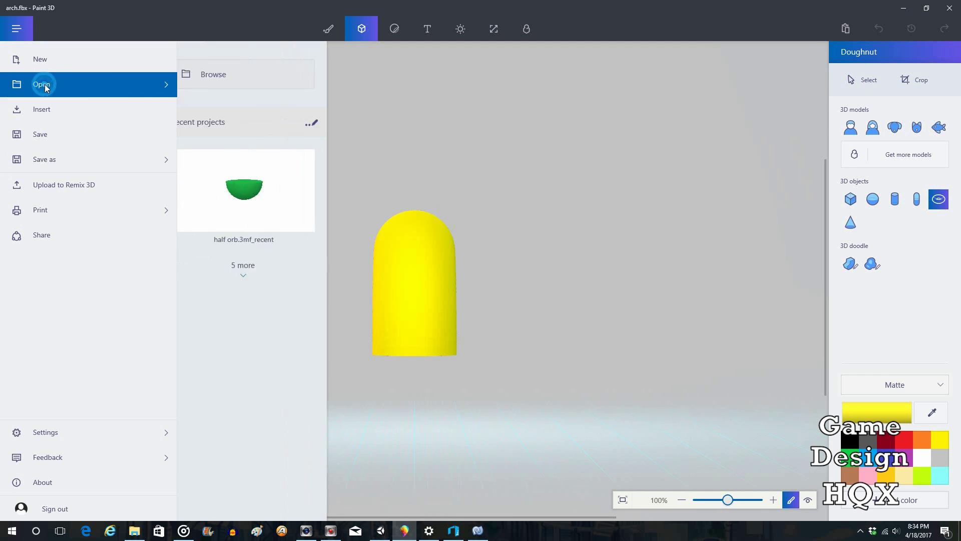
{"action": "left_click", "coordinate": [236, 80]}
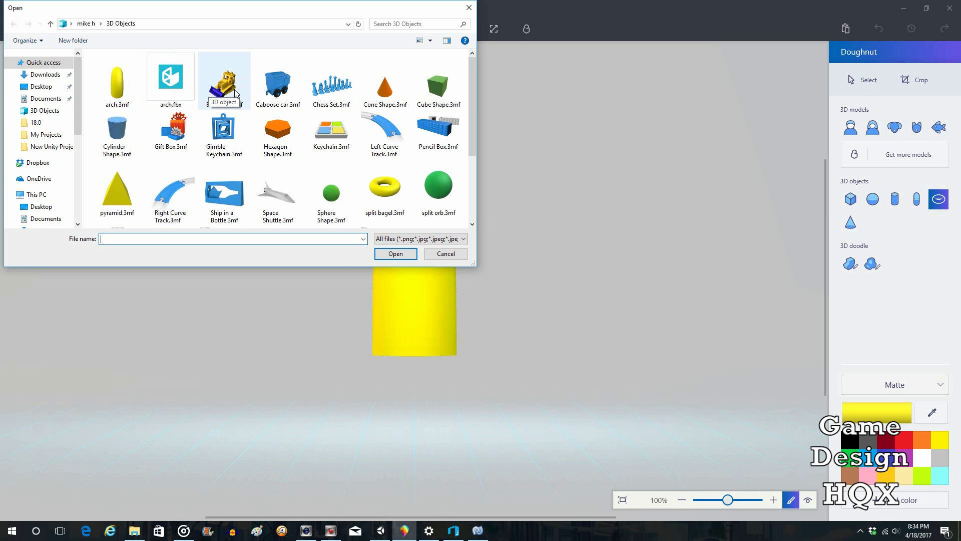
{"action": "left_click", "coordinate": [387, 194]}
{"action": "left_click", "coordinate": [391, 257]}
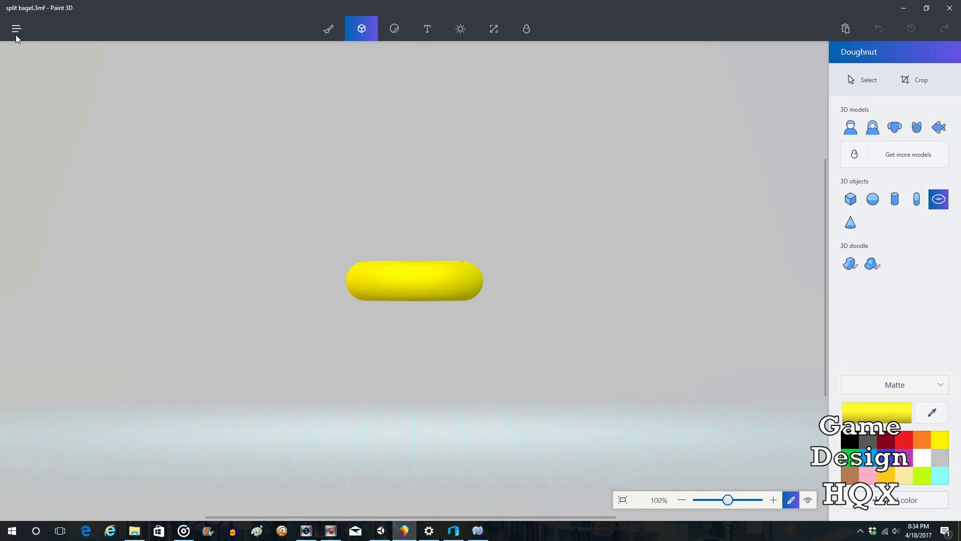
Export the split bagel model to FBX format
{"action": "left_click", "coordinate": [15, 30]}
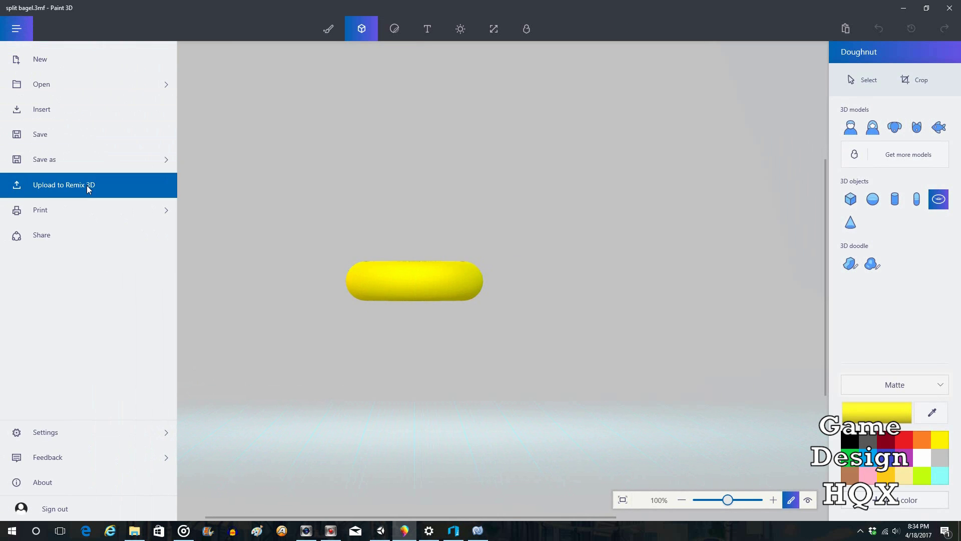
{"action": "left_click", "coordinate": [93, 165]}
{"action": "left_click", "coordinate": [248, 122]}
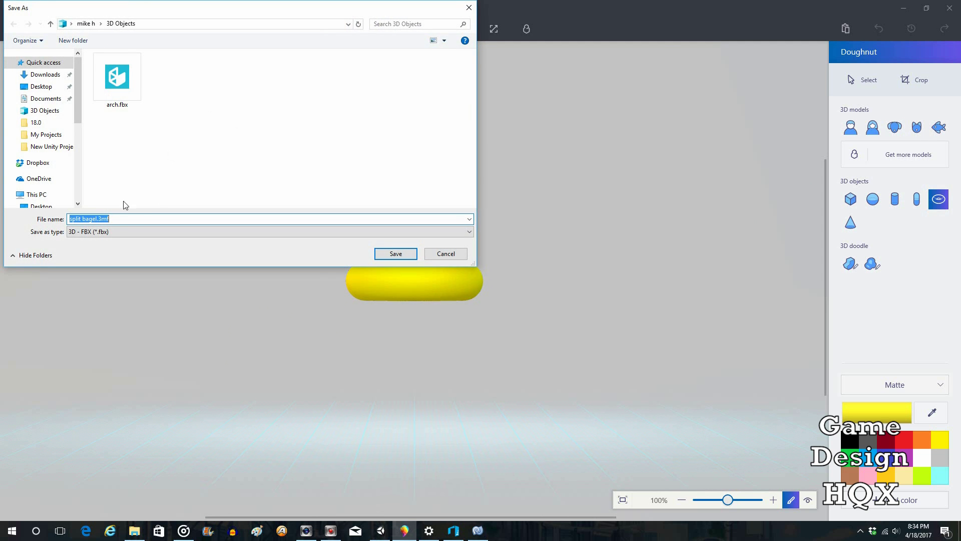
{"action": "left_click", "coordinate": [125, 221]}
{"action": "key", "text": "BackSpace"}
{"action": "key", "text": "BackSpace"}
{"action": "key", "text": "BackSpace"}
{"action": "key", "text": "BackSpace"}
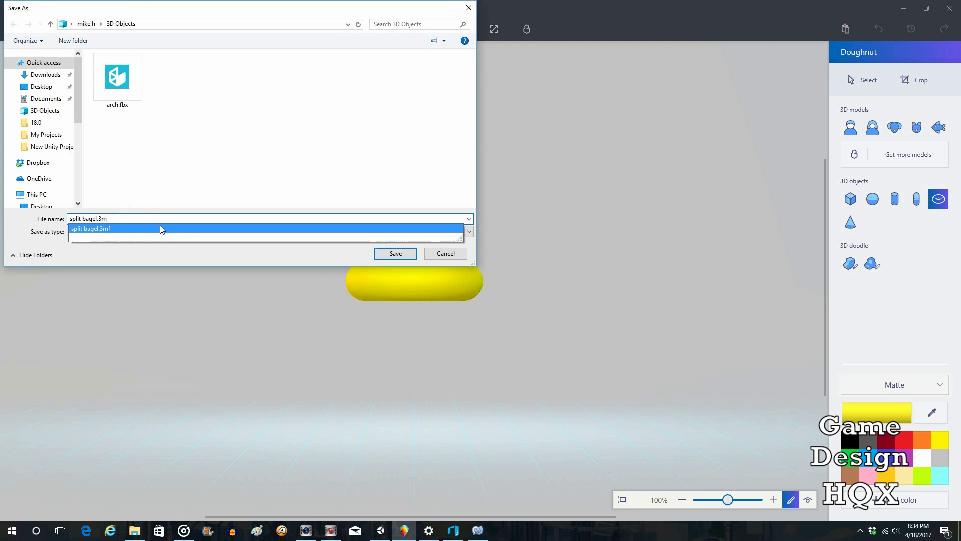
{"action": "left_click", "coordinate": [194, 189]}
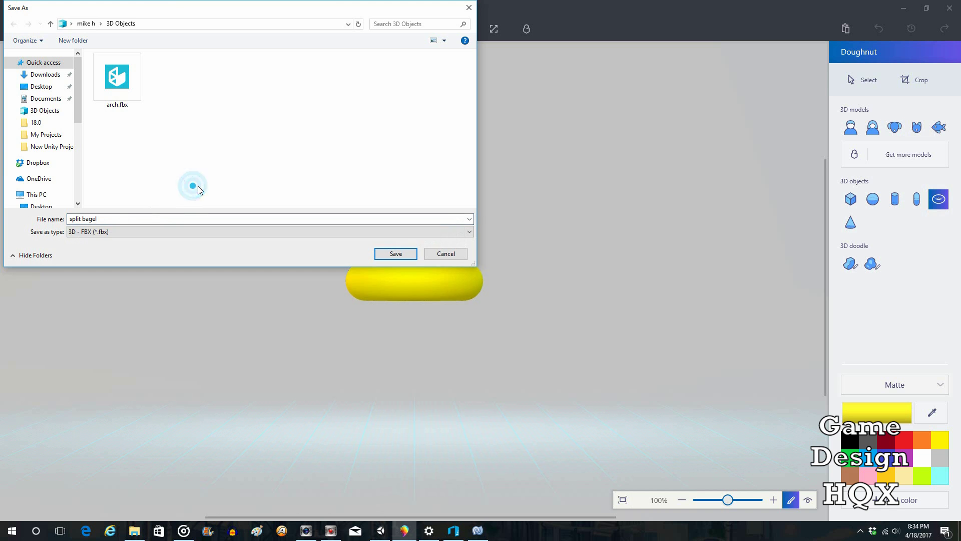
{"action": "left_click", "coordinate": [393, 254]}
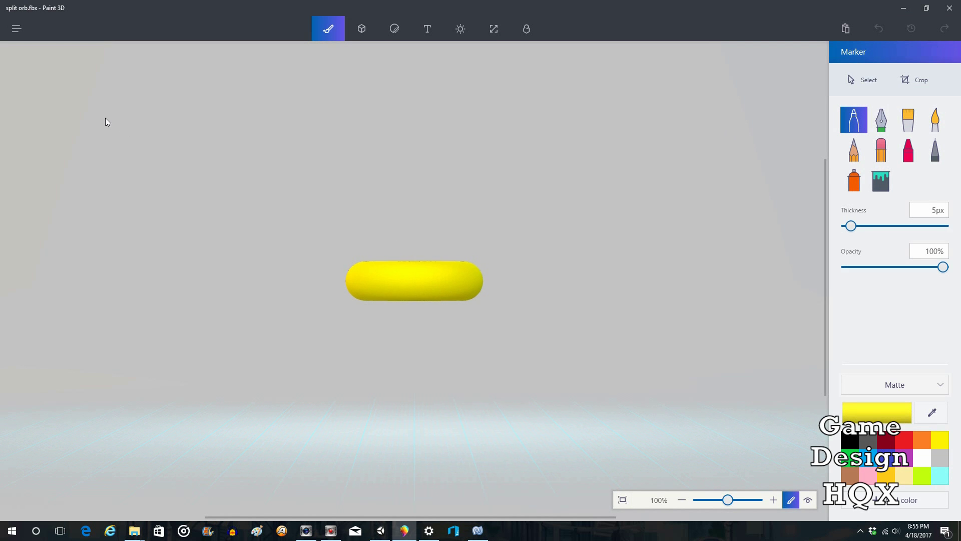
Open the split orb.3mf model from the computer in Paint 3D
{"action": "left_click", "coordinate": [18, 29]}
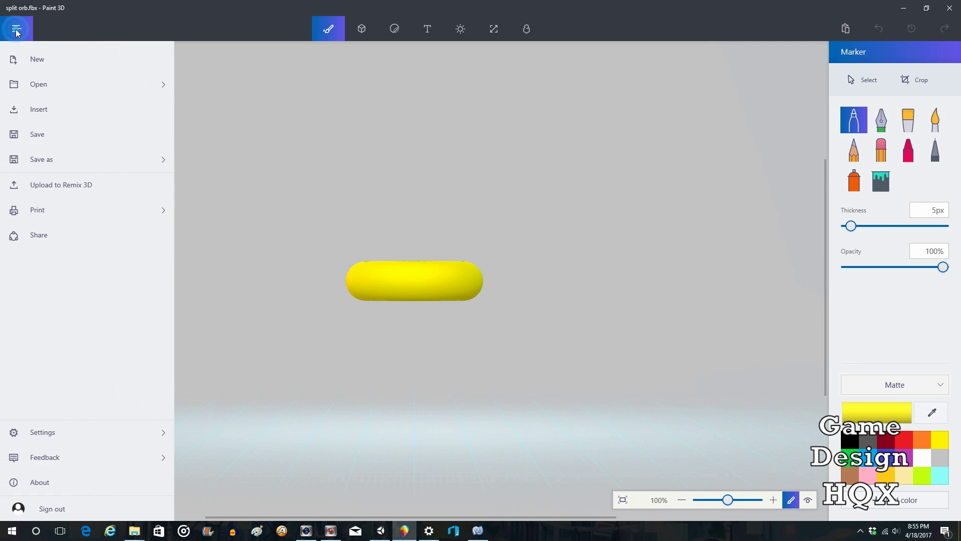
{"action": "left_click", "coordinate": [58, 84]}
{"action": "left_click", "coordinate": [218, 77]}
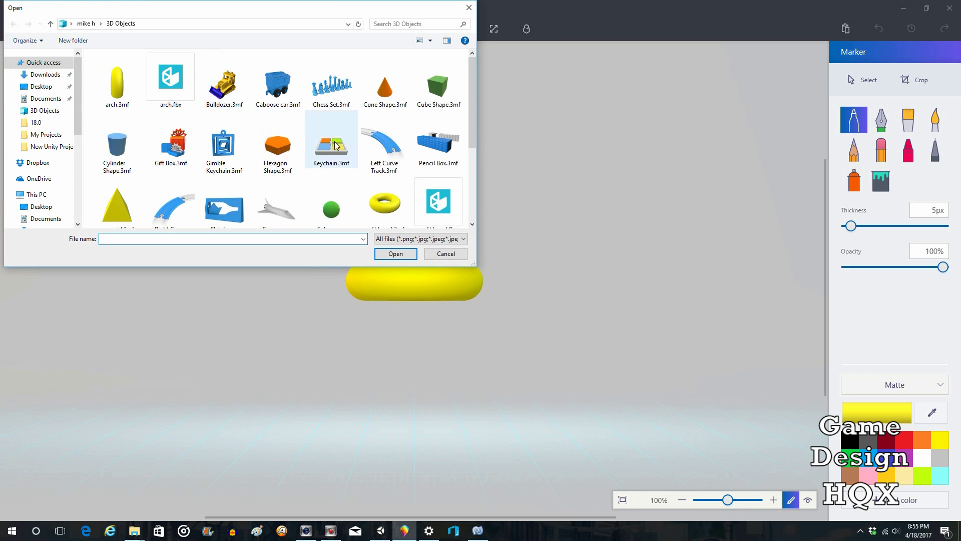
{"action": "scroll", "coordinate": [335, 145], "scroll_direction": "down", "scroll_amount": 3}
{"action": "scroll", "coordinate": [335, 145], "scroll_direction": "down", "scroll_amount": 1}
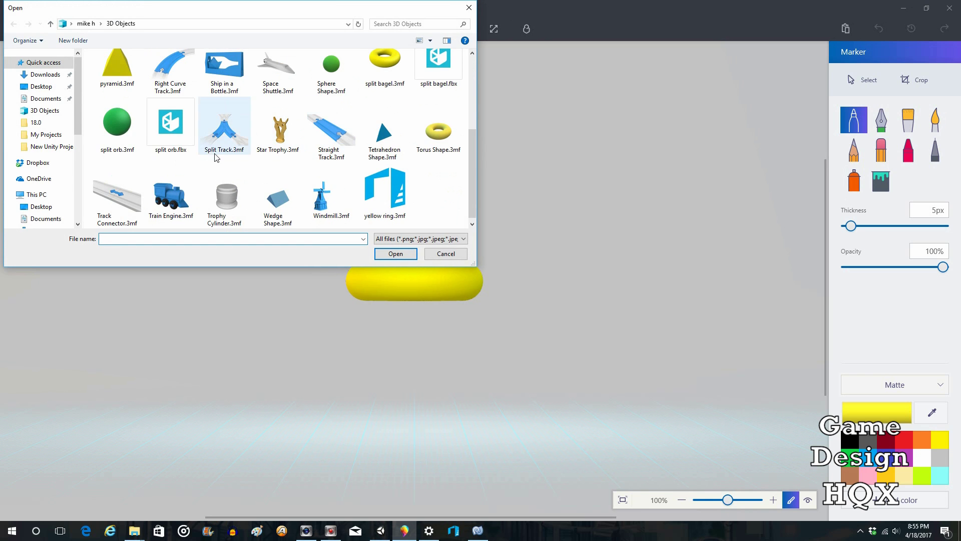
{"action": "left_click", "coordinate": [121, 132]}
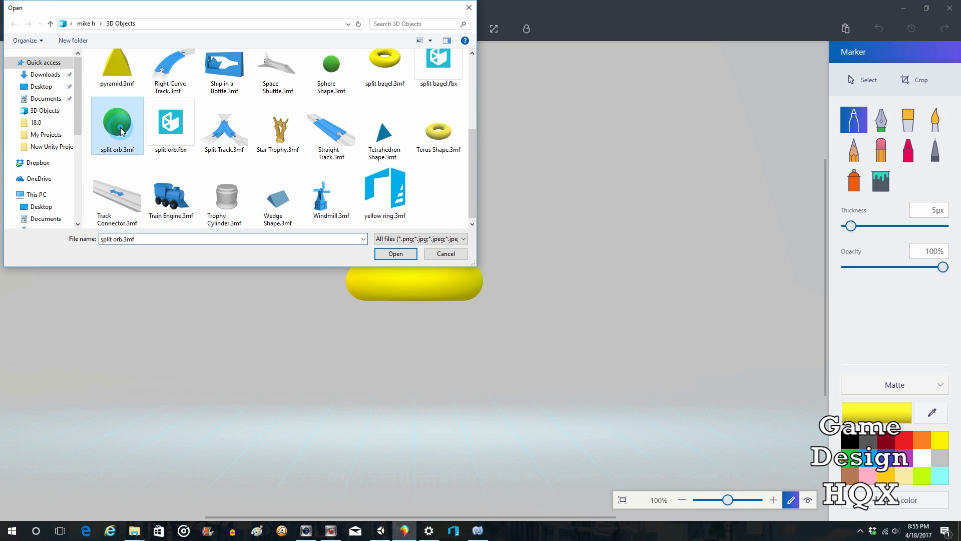
{"action": "left_click", "coordinate": [388, 254]}
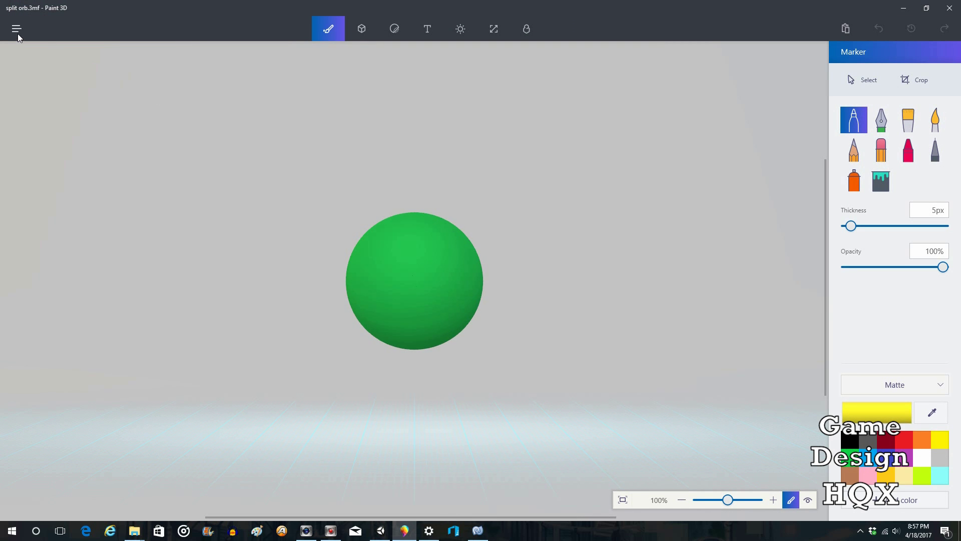
Export the model as a 3D - FBX file named 'split orb', dropping the .3mf extension
{"action": "left_click", "coordinate": [17, 28]}
{"action": "left_click", "coordinate": [61, 155]}
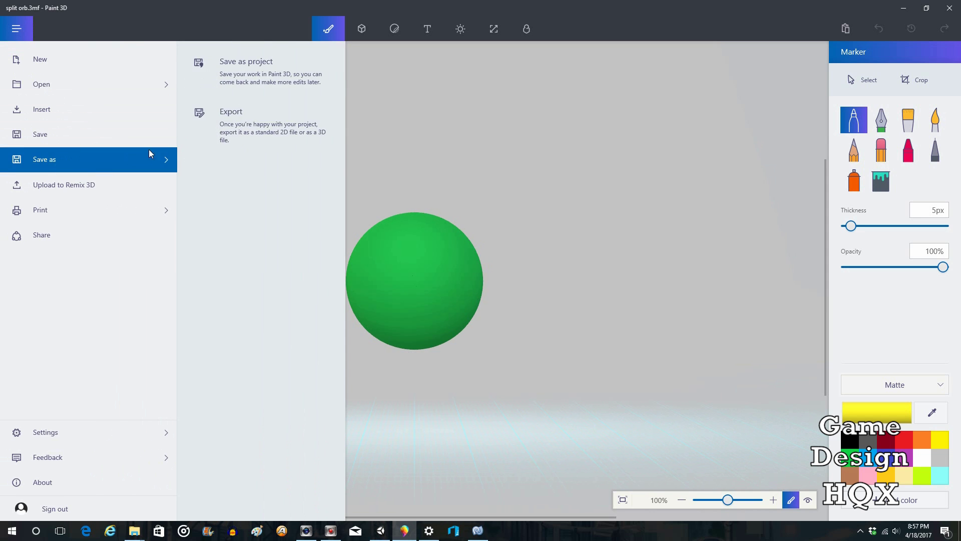
{"action": "left_click", "coordinate": [215, 128]}
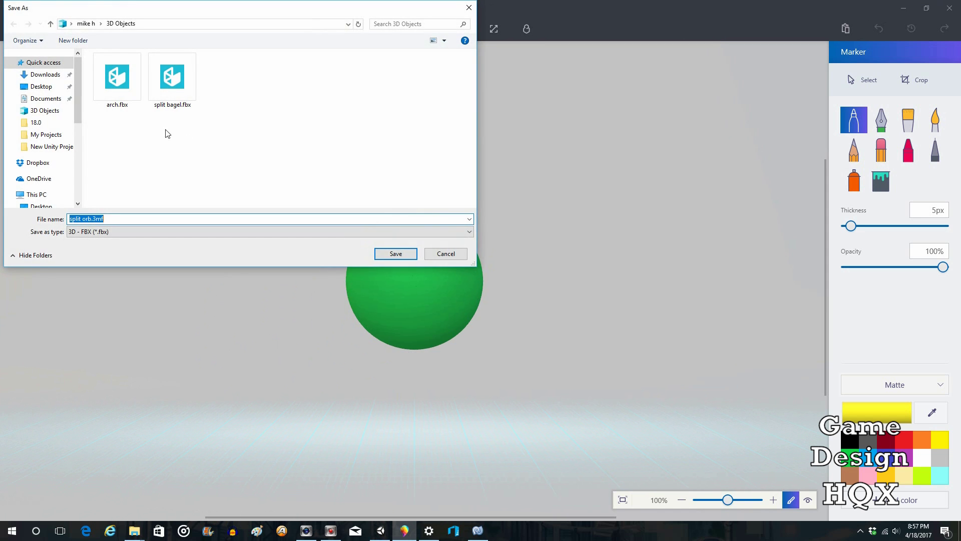
{"action": "left_click", "coordinate": [111, 222]}
{"action": "key", "text": "BackSpace"}
{"action": "key", "text": "BackSpace"}
{"action": "key", "text": "BackSpace"}
{"action": "key", "text": "BackSpace"}
{"action": "left_click", "coordinate": [343, 171]}
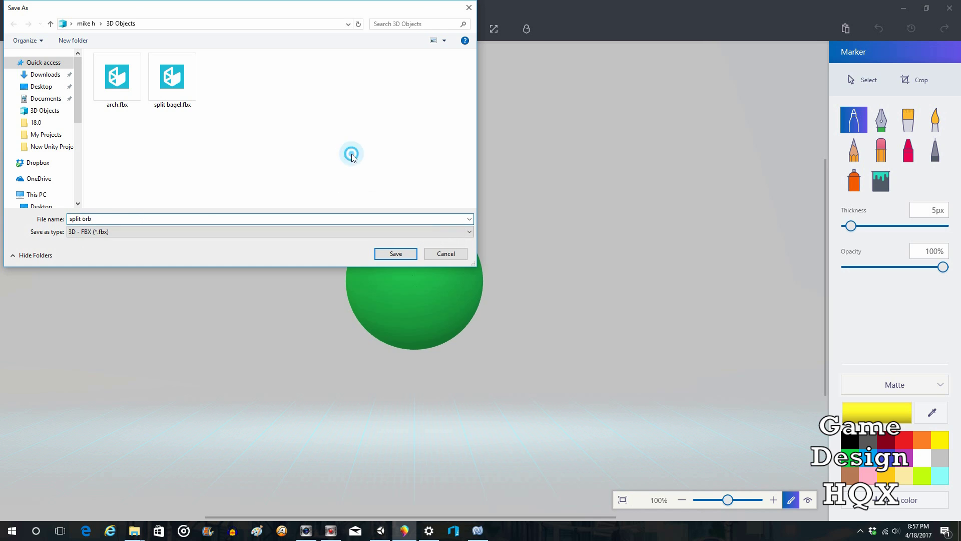
{"action": "left_click", "coordinate": [383, 251]}
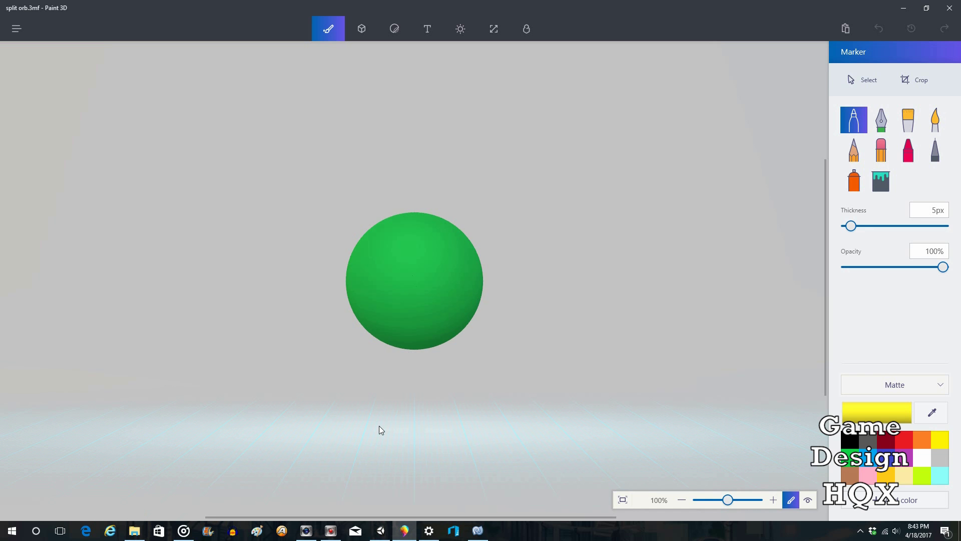
Drag arch.fbx from the 3D Objects folder into Unity's Assets panel
{"action": "left_click", "coordinate": [381, 531]}
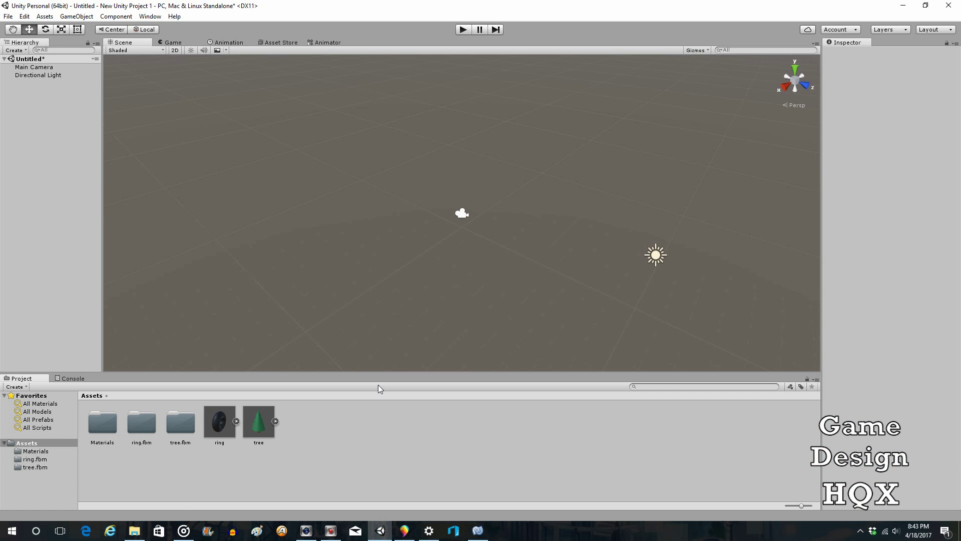
{"action": "left_click", "coordinate": [134, 530]}
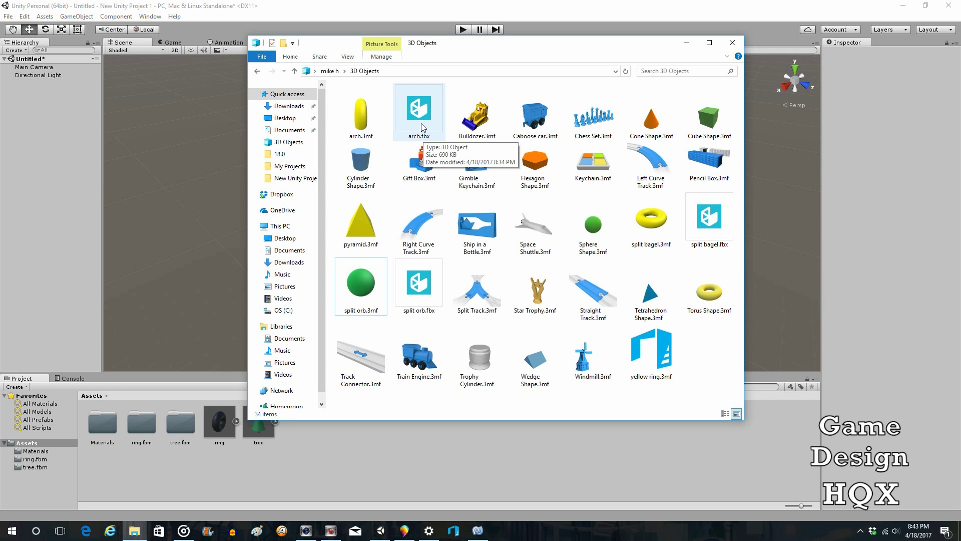
{"action": "left_click_drag", "start_coordinate": [423, 114], "coordinate": [410, 451]}
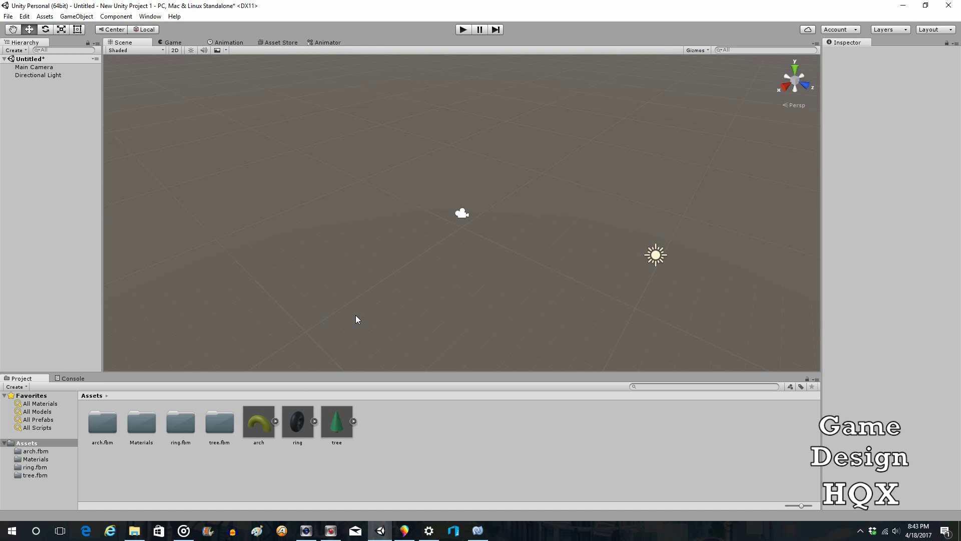
Delete the mistakenly imported split bagel.3mf asset and import split bagel.fbx instead
{"action": "left_click", "coordinate": [134, 531]}
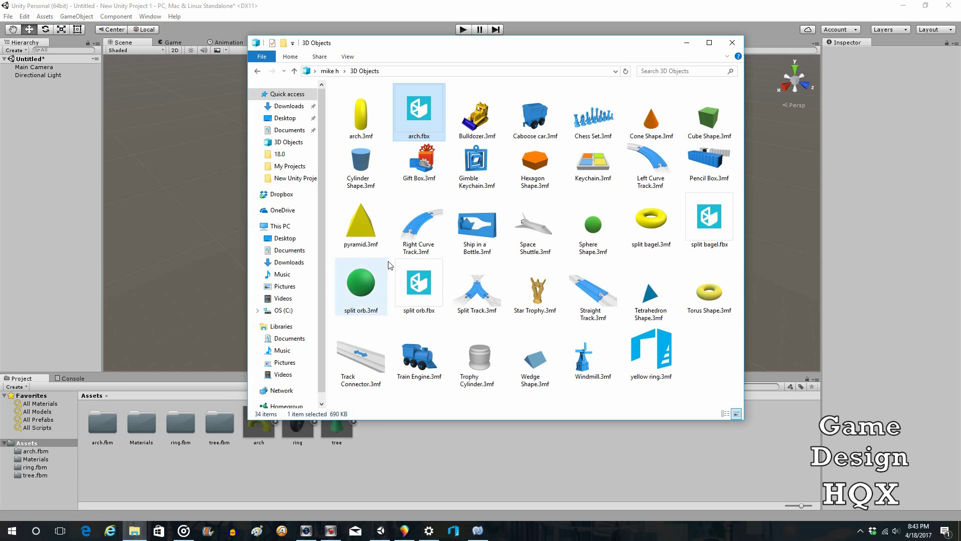
{"action": "left_click_drag", "start_coordinate": [651, 220], "coordinate": [521, 449]}
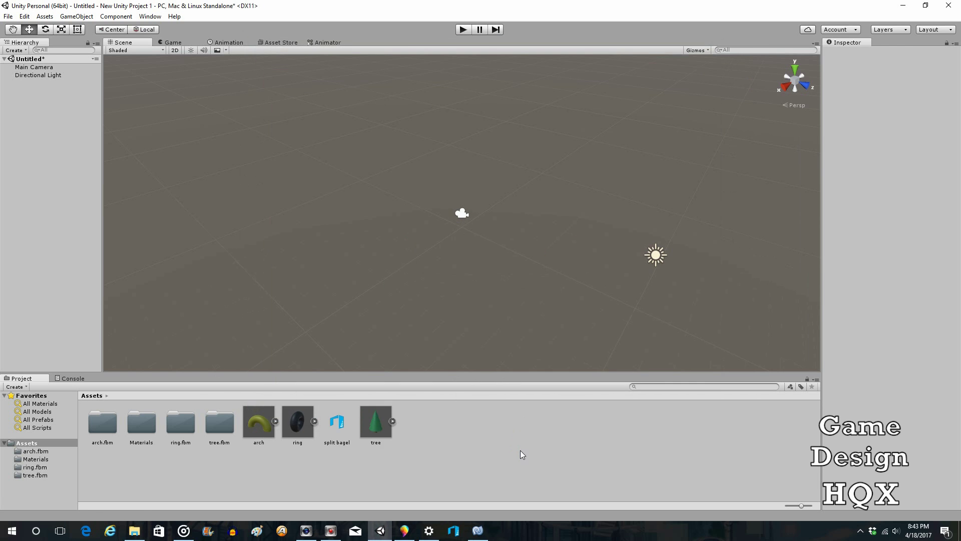
{"action": "left_click", "coordinate": [351, 425]}
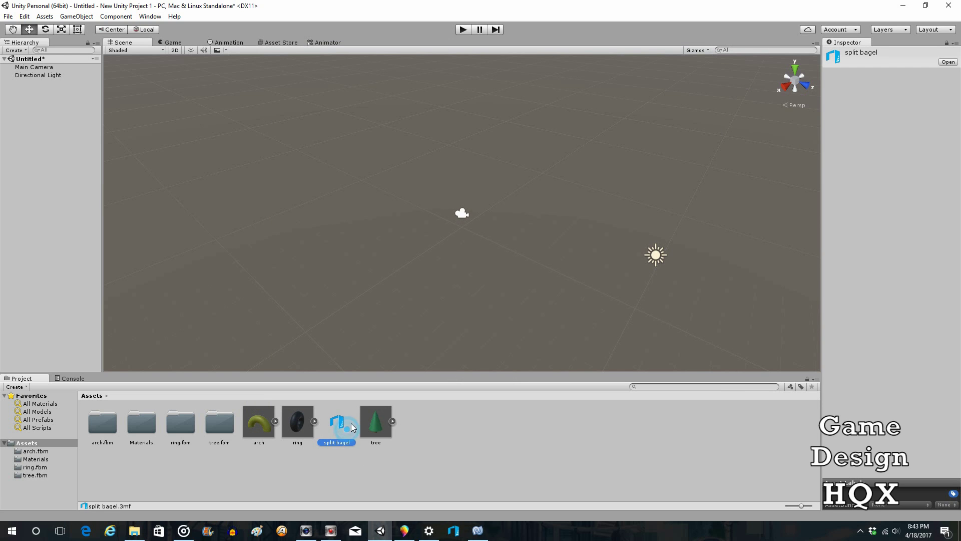
{"action": "key", "text": "Delete"}
{"action": "left_click", "coordinate": [507, 282]}
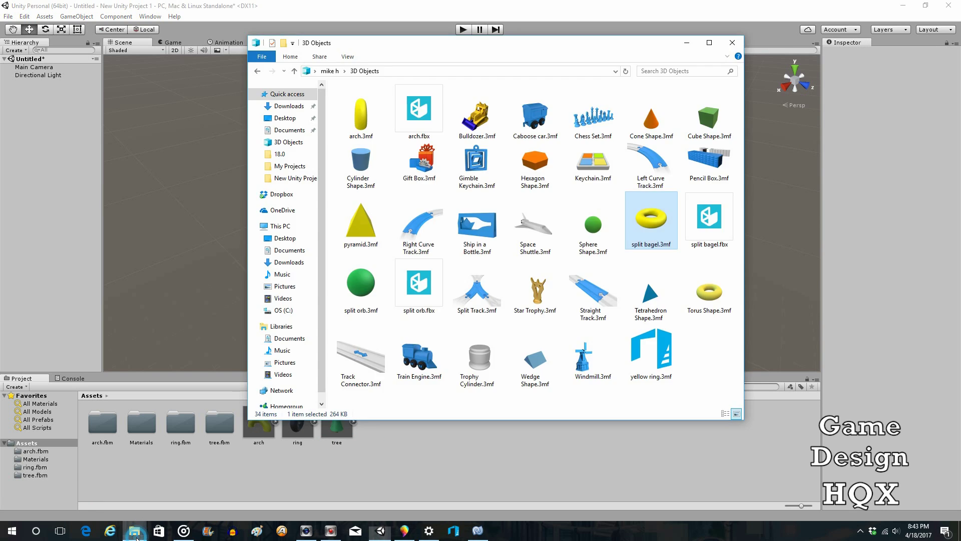
{"action": "left_click", "coordinate": [134, 530]}
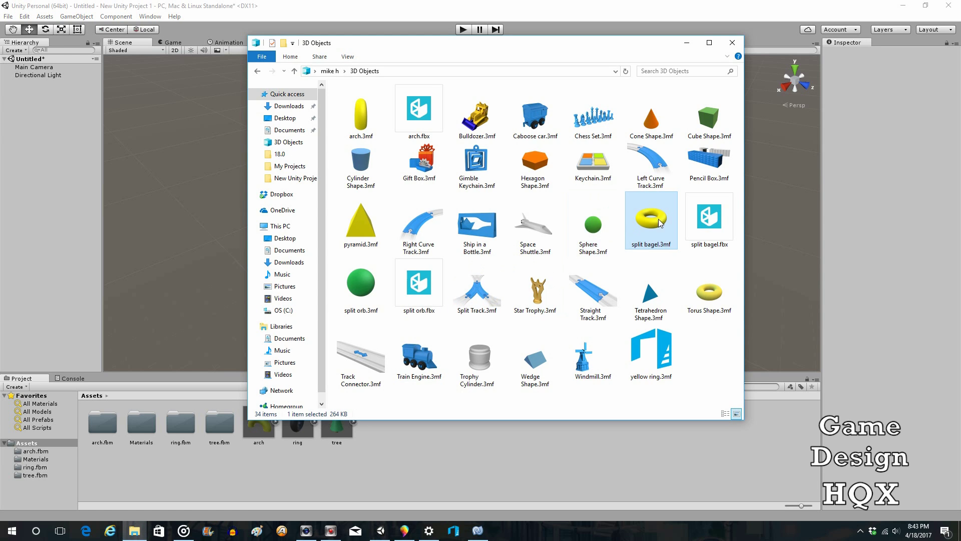
{"action": "left_click", "coordinate": [724, 234]}
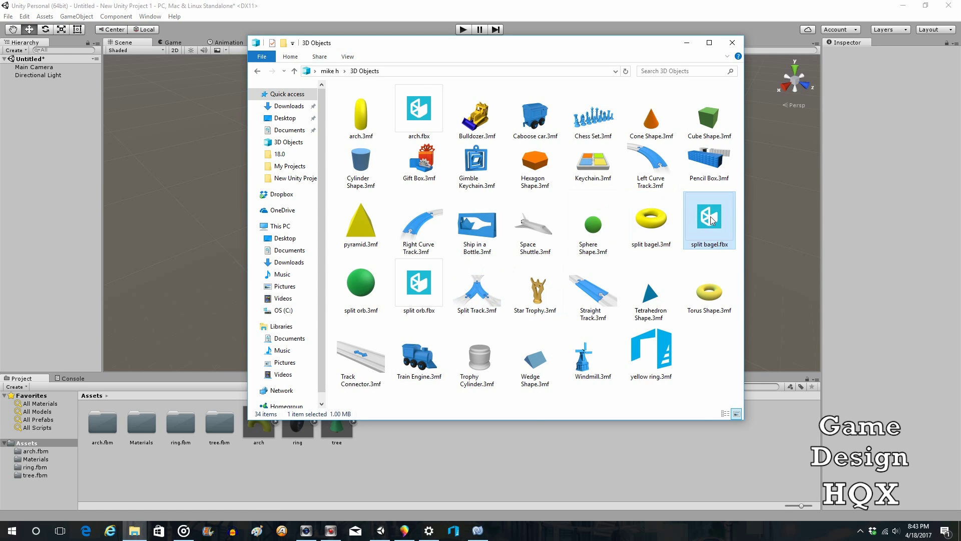
{"action": "left_click_drag", "start_coordinate": [711, 218], "coordinate": [496, 458]}
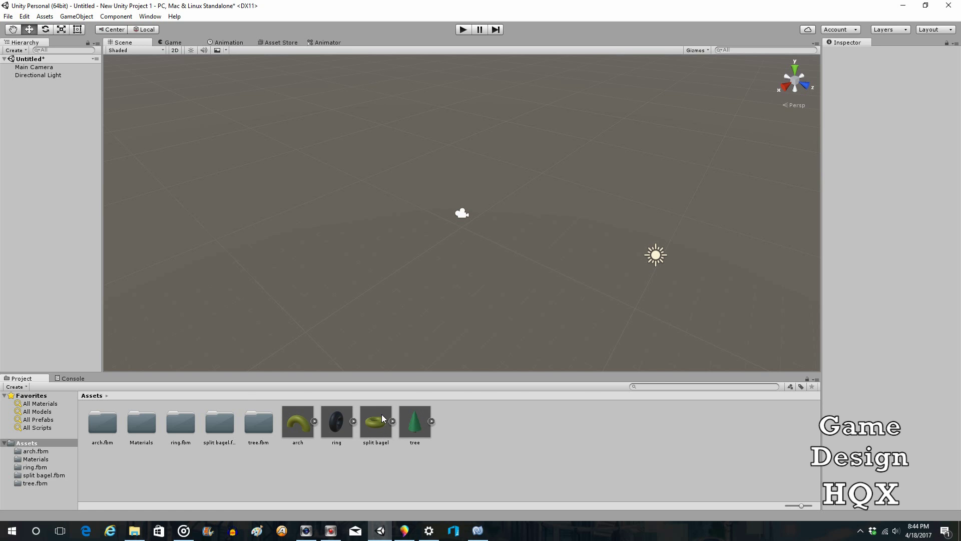
Delete the mistakenly imported split orb.3mf asset and import split orb.fbx instead
{"action": "left_click", "coordinate": [134, 531]}
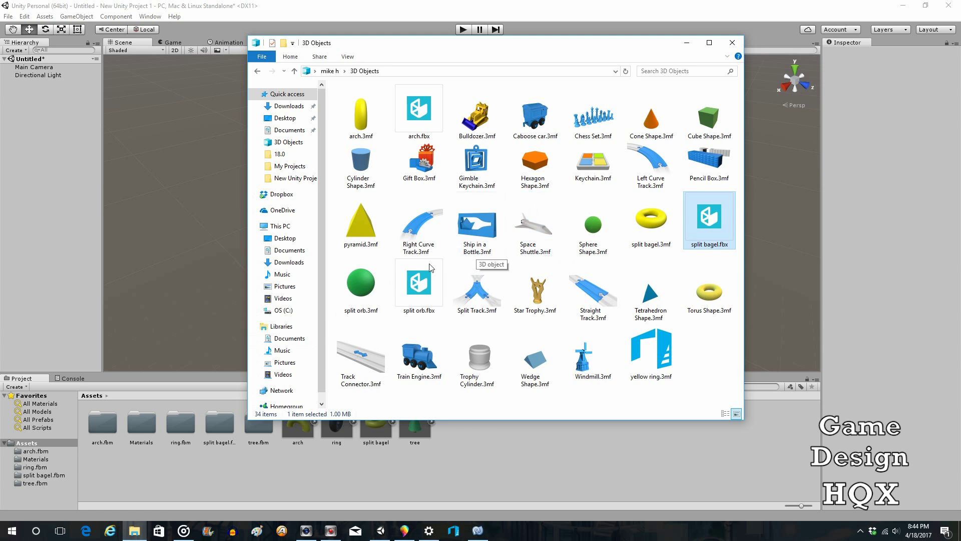
{"action": "left_click_drag", "start_coordinate": [360, 285], "coordinate": [544, 449]}
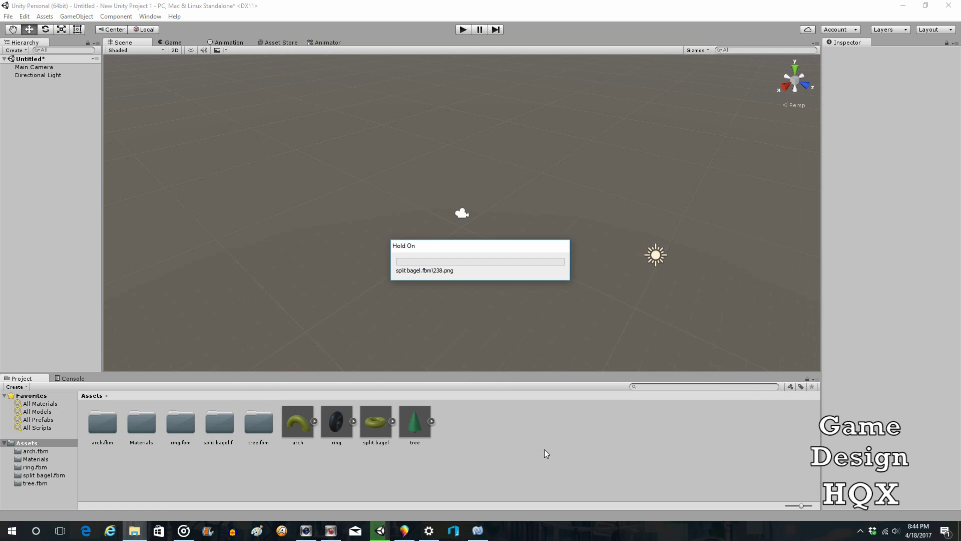
{"action": "left_click", "coordinate": [416, 421]}
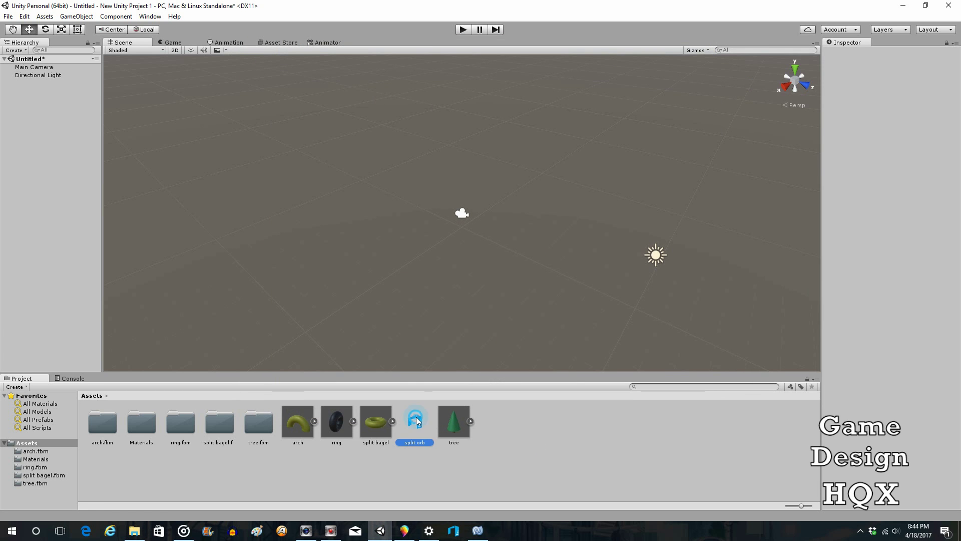
{"action": "key", "text": "Delete"}
{"action": "left_click", "coordinate": [495, 284]}
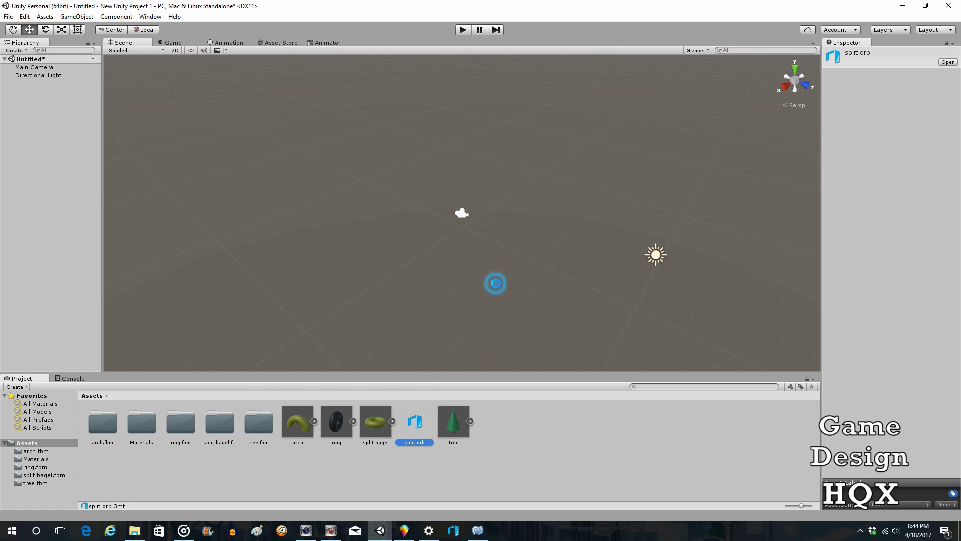
{"action": "left_click", "coordinate": [134, 531]}
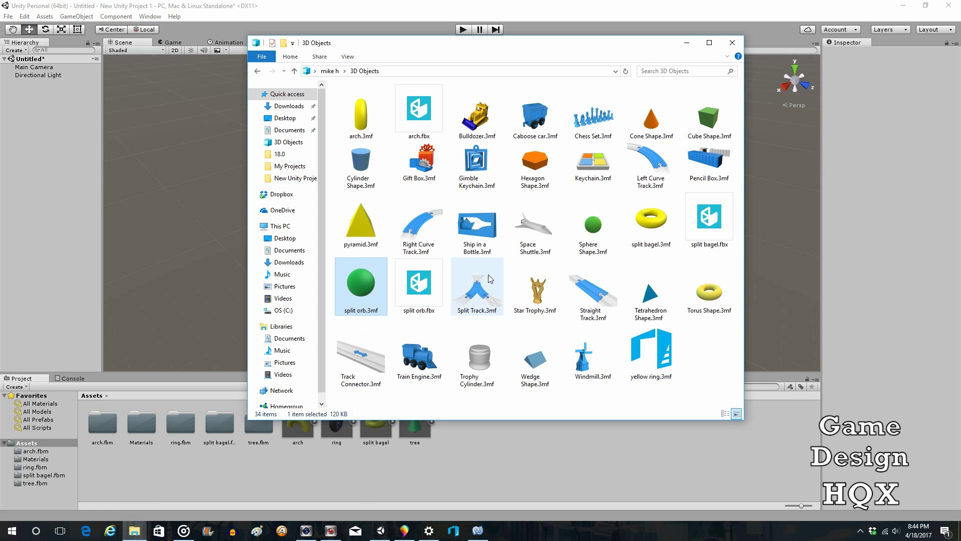
{"action": "left_click_drag", "start_coordinate": [432, 284], "coordinate": [583, 476]}
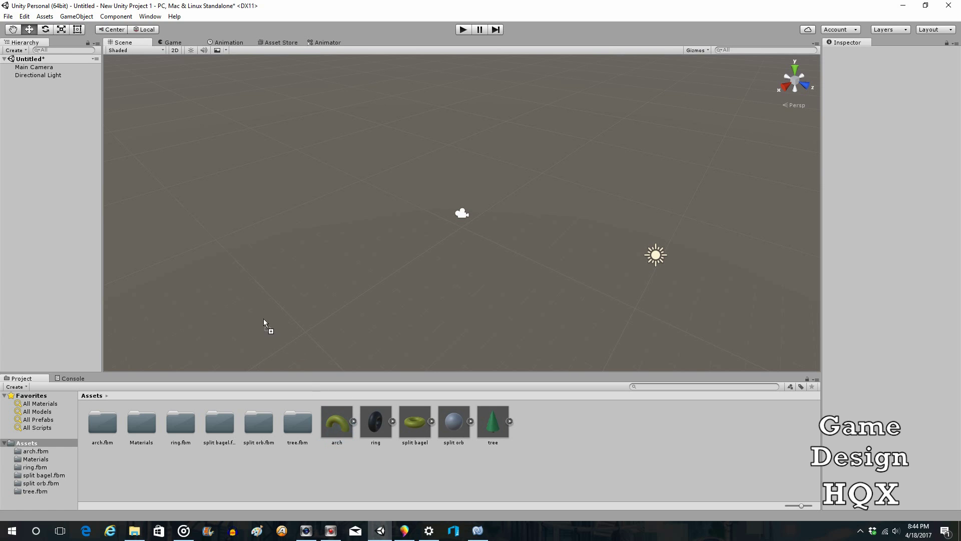
Place the arch in the scene and apply an import Scale Factor of .01
{"action": "left_click_drag", "start_coordinate": [263, 318], "coordinate": [67, 172]}
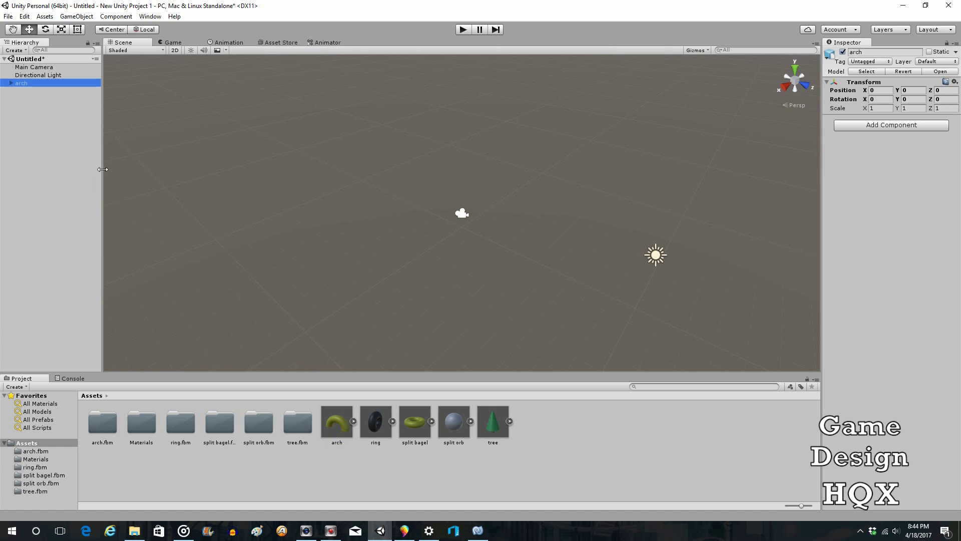
{"action": "left_click", "coordinate": [344, 425]}
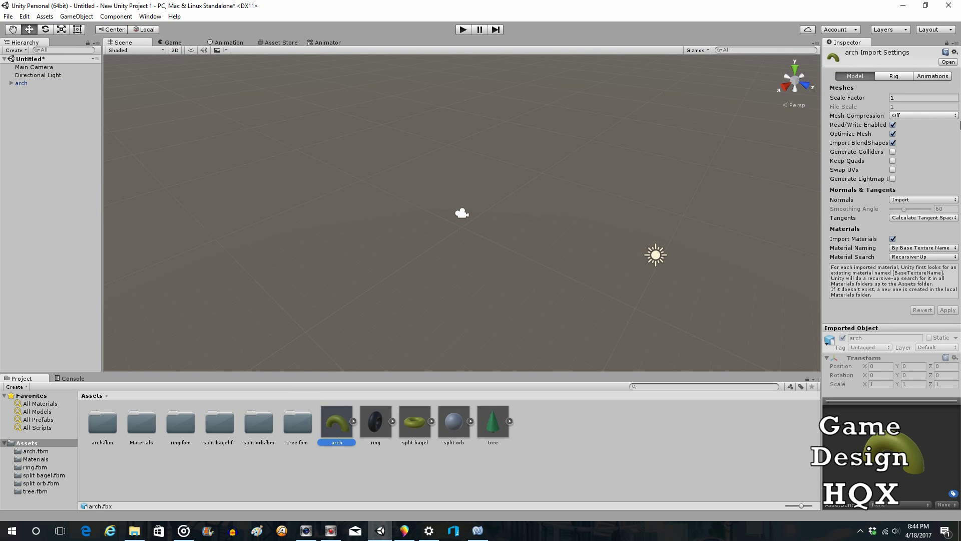
{"action": "left_click", "coordinate": [901, 98]}
{"action": "type", "text": ".01"}
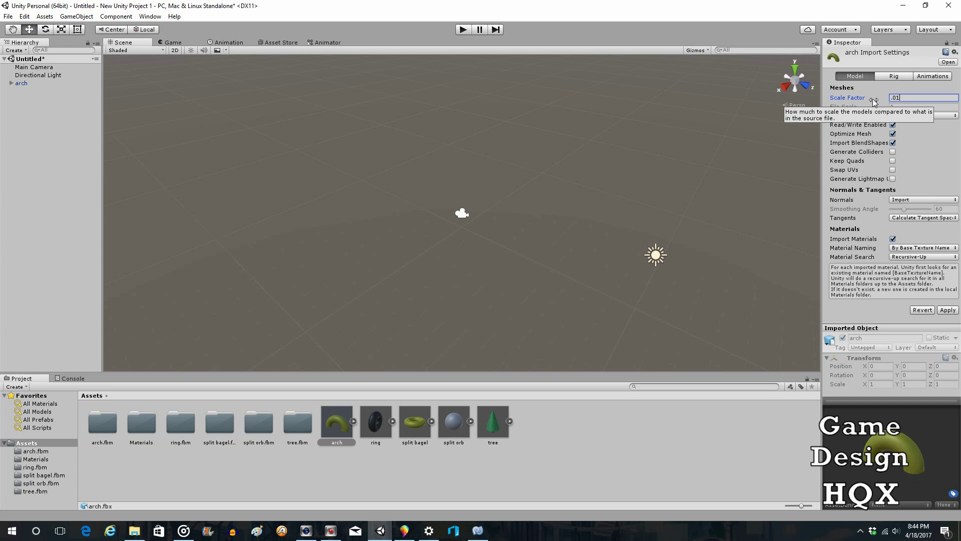
{"action": "left_click", "coordinate": [947, 309]}
{"action": "left_click", "coordinate": [711, 343]}
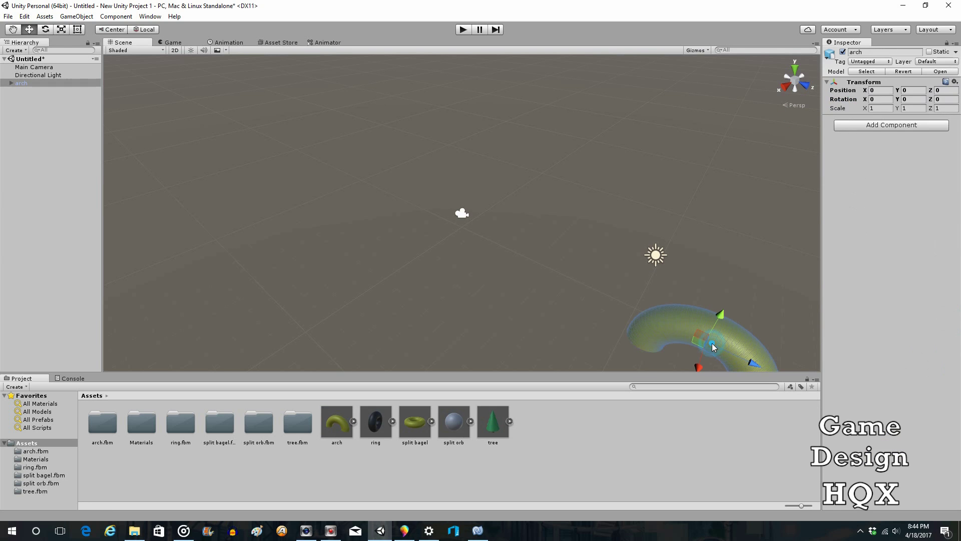
Expand the arch and node_id5 in the Hierarchy to inspect its mesh, then collapse them
{"action": "scroll", "coordinate": [724, 315], "scroll_direction": "down", "scroll_amount": 3}
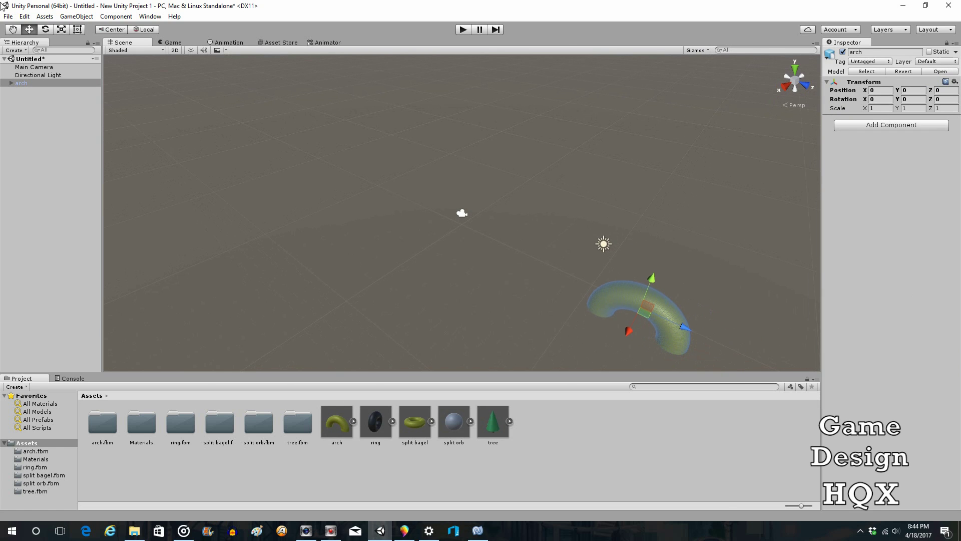
{"action": "left_click", "coordinate": [11, 83]}
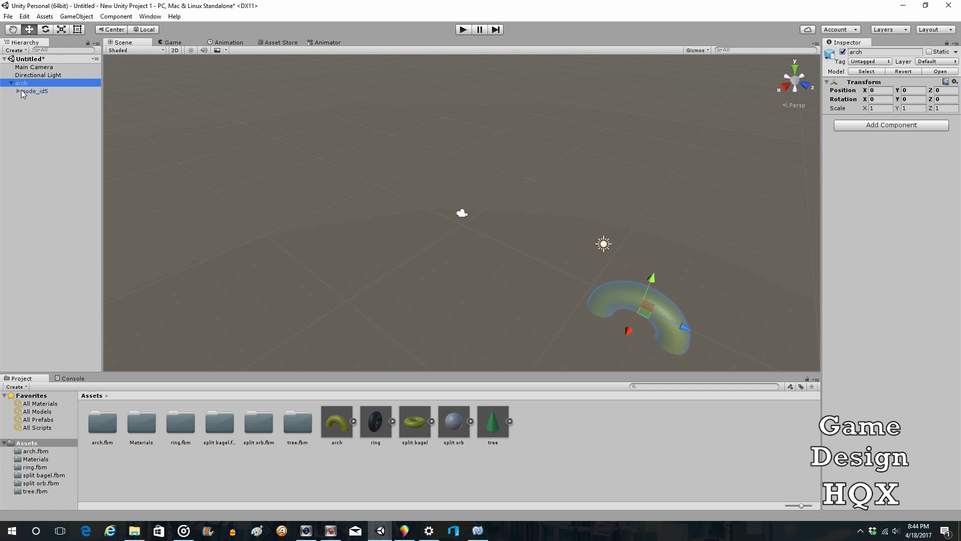
{"action": "left_click", "coordinate": [19, 91]}
{"action": "left_click", "coordinate": [18, 92]}
{"action": "left_click", "coordinate": [11, 83]}
Rotate the arch to about -41.98, 270.21, -85.73 with the Rotate tool
{"action": "left_click", "coordinate": [45, 29]}
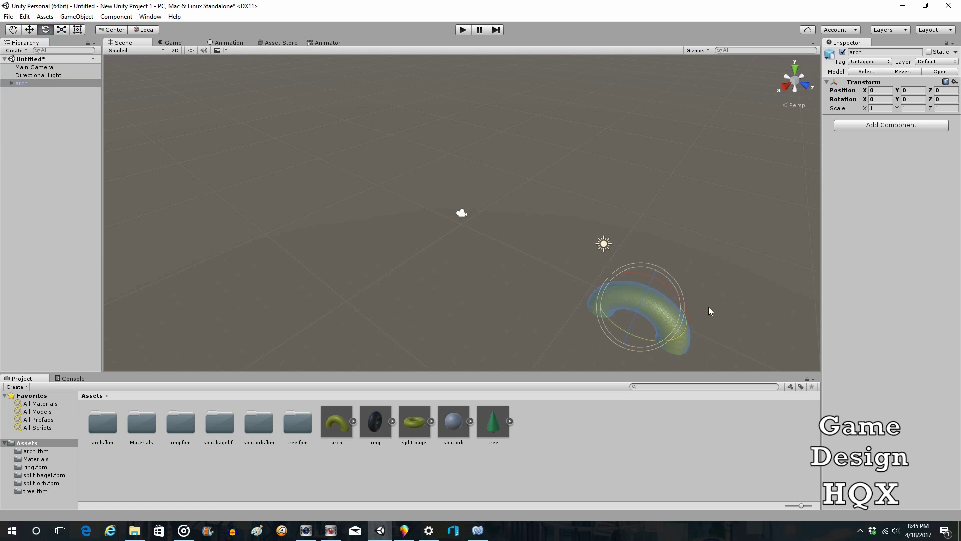
{"action": "left_click_drag", "start_coordinate": [630, 332], "coordinate": [530, 215]}
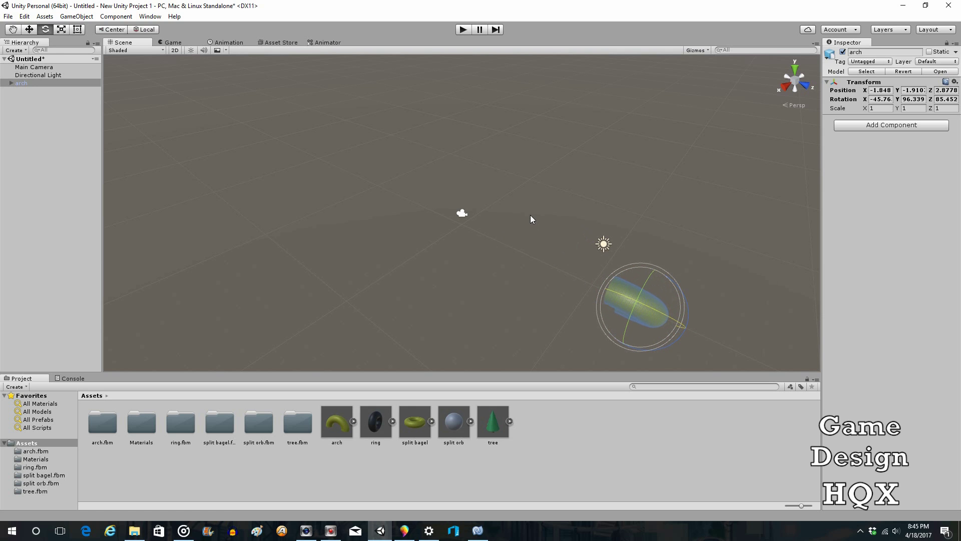
{"action": "mouse_move", "coordinate": [652, 305]}
{"action": "left_mouse_down"}
{"action": "mouse_move", "coordinate": [629, 317]}
{"action": "mouse_move", "coordinate": [651, 264]}
{"action": "mouse_move", "coordinate": [707, 217]}
{"action": "mouse_move", "coordinate": [645, 296]}
{"action": "left_mouse_up"}
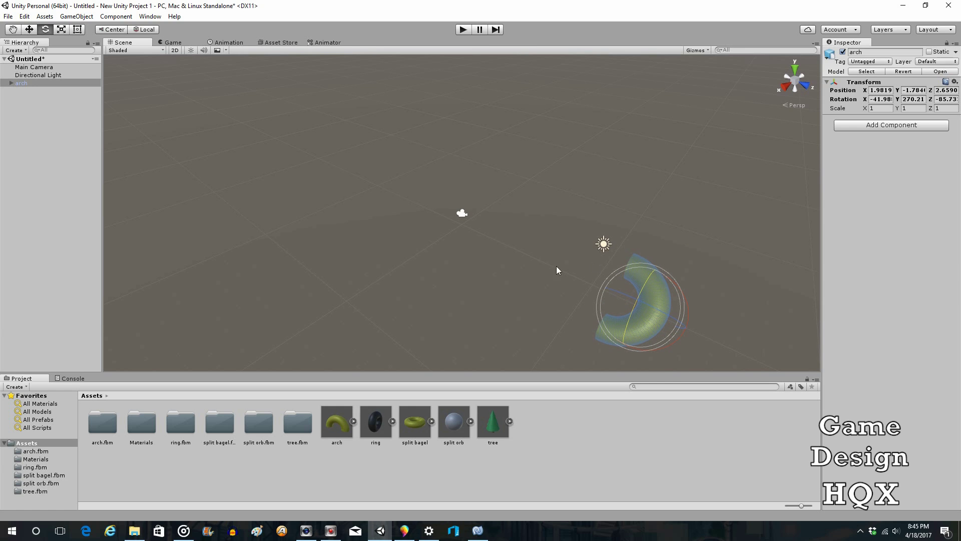
Browse GameObject > 3D Object, then close the menu without creating anything
{"action": "left_click", "coordinate": [76, 17]}
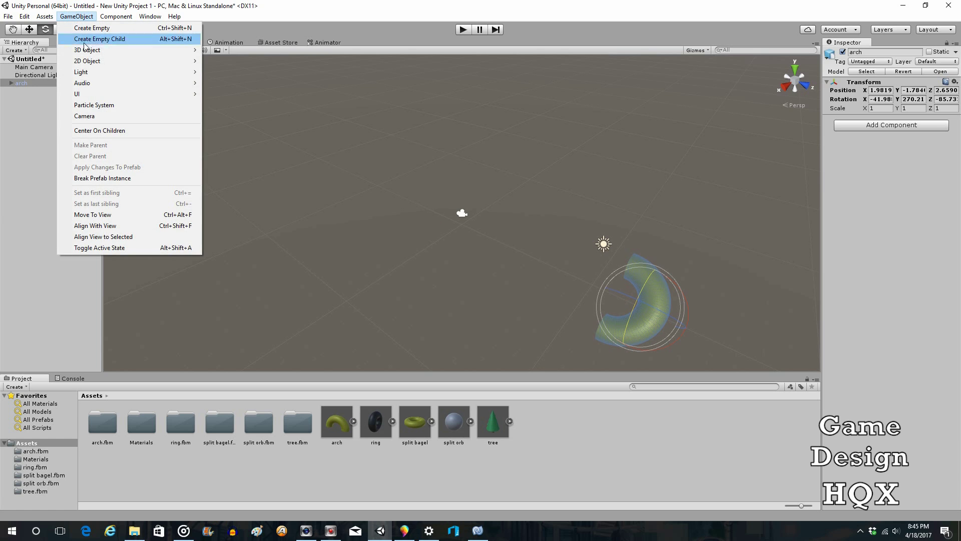
{"action": "mouse_move", "coordinate": [89, 50]}
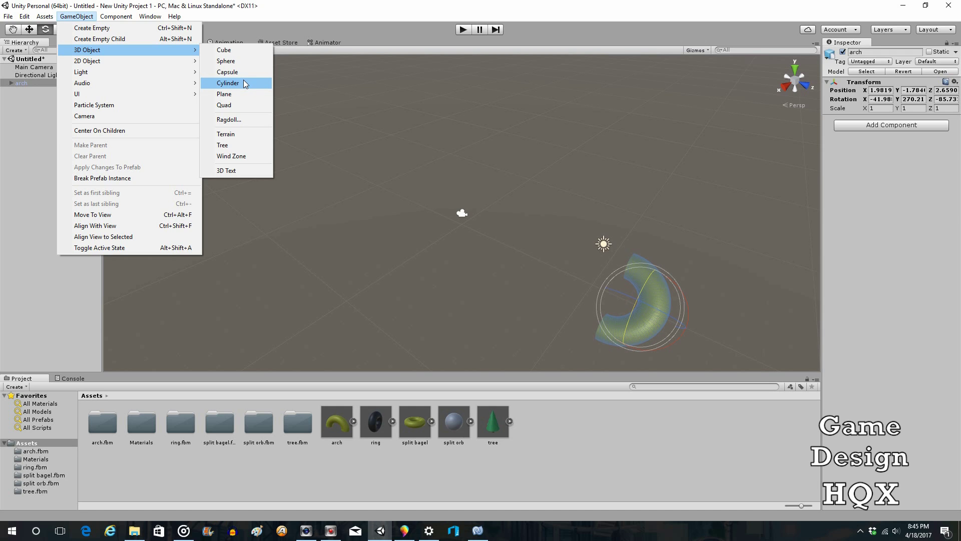
{"action": "left_click", "coordinate": [282, 15]}
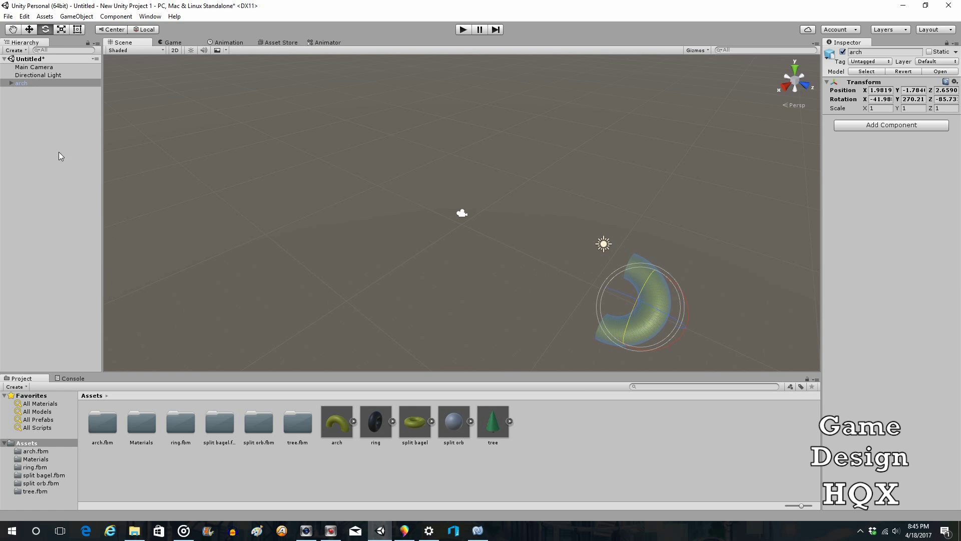
Delete the arch from the scene
{"action": "left_click", "coordinate": [38, 125]}
{"action": "left_click", "coordinate": [62, 83]}
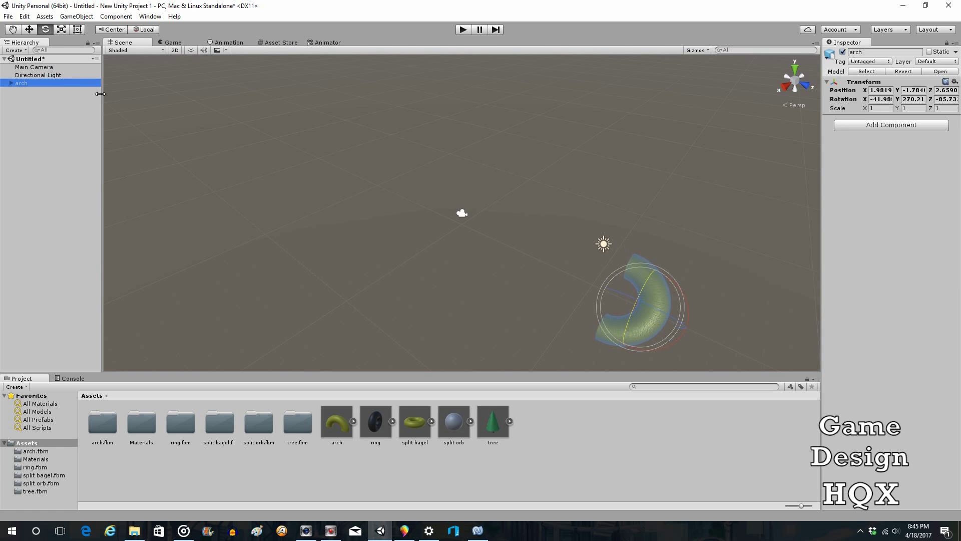
{"action": "key", "text": "Delete"}
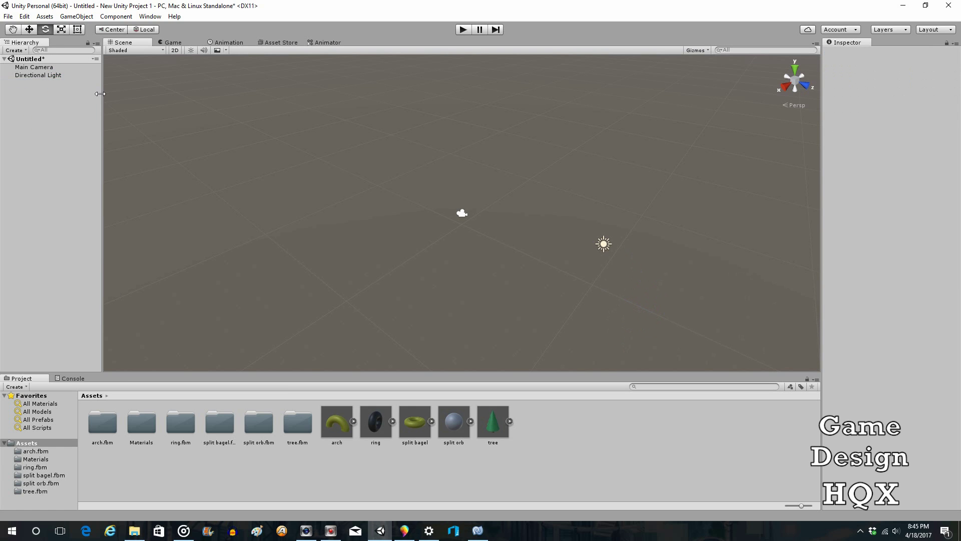
Set the split bagel's Scale Factor to .01, apply it, and place it in the scene
{"action": "left_click", "coordinate": [414, 424]}
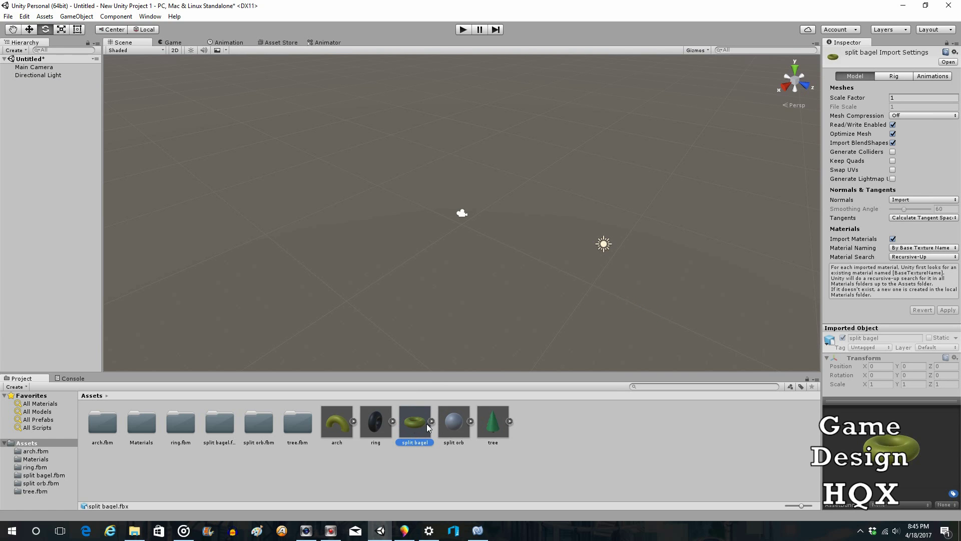
{"action": "left_click", "coordinate": [903, 97]}
{"action": "left_click", "coordinate": [879, 100]}
{"action": "type", "text": ".01"}
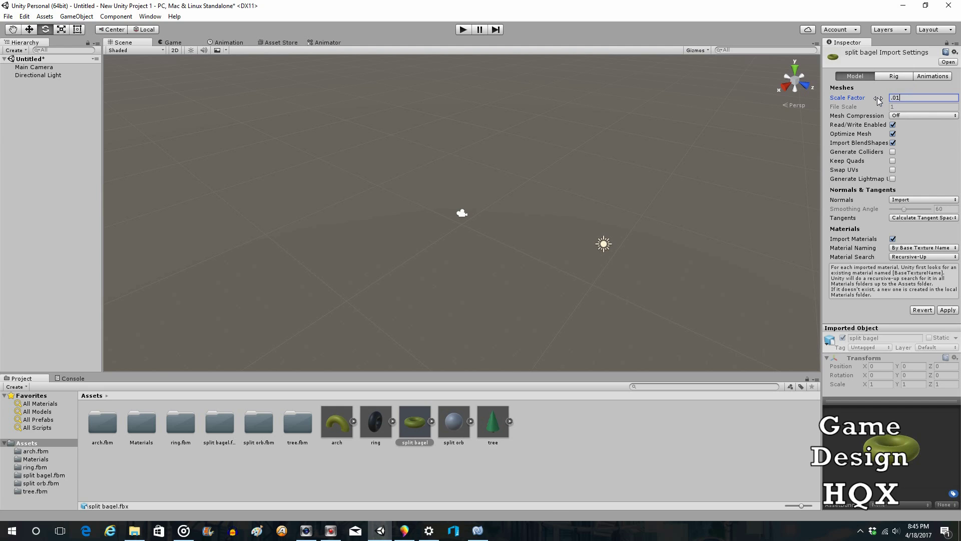
{"action": "left_click", "coordinate": [947, 309]}
{"action": "left_click_drag", "start_coordinate": [398, 431], "coordinate": [56, 148]}
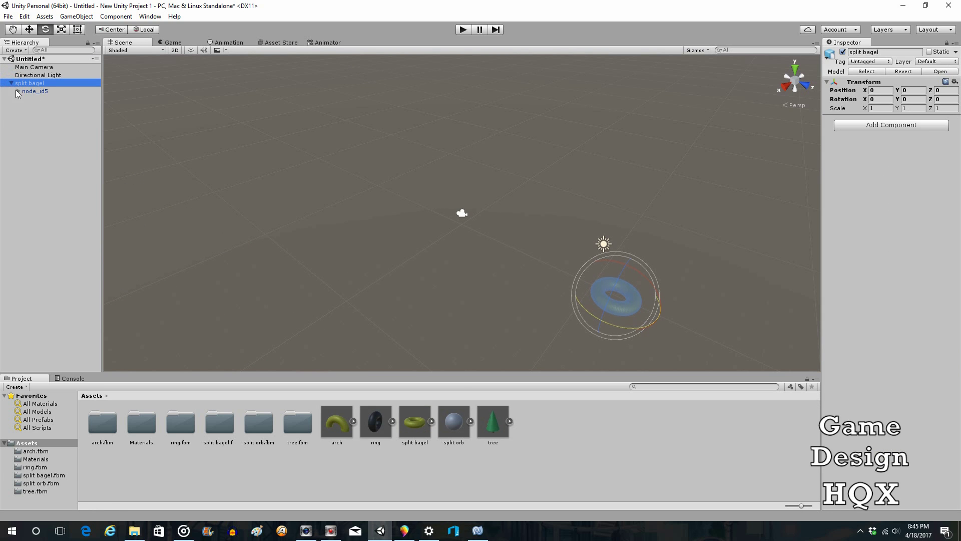
Move the mesh_id7 bagel half up to Y 1.89, above the other half
{"action": "left_click", "coordinate": [18, 91]}
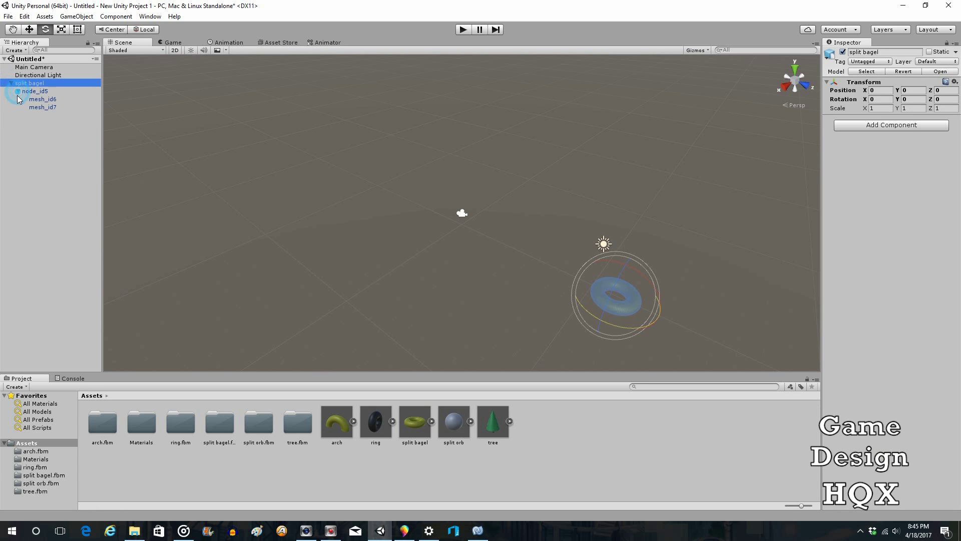
{"action": "left_click", "coordinate": [46, 99]}
{"action": "left_click", "coordinate": [46, 108]}
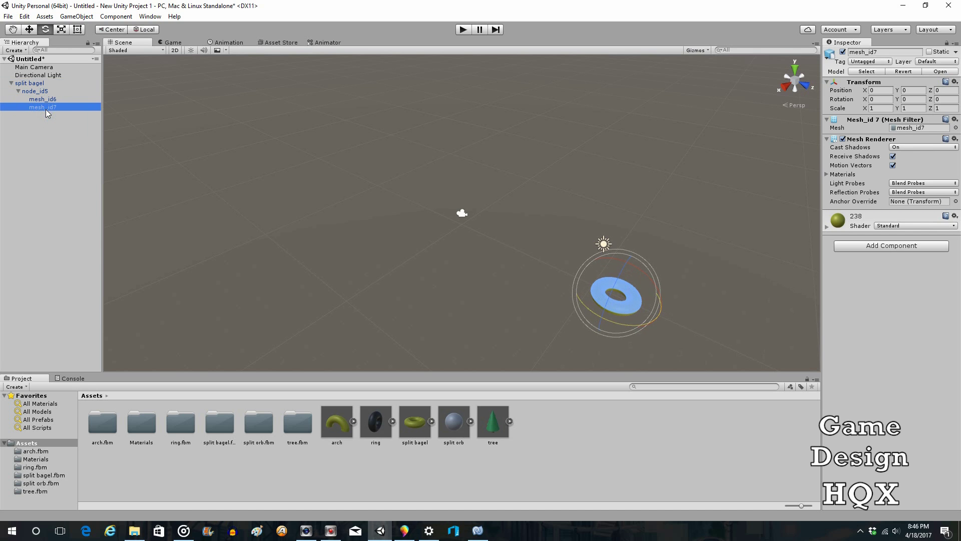
{"action": "left_click", "coordinate": [29, 29]}
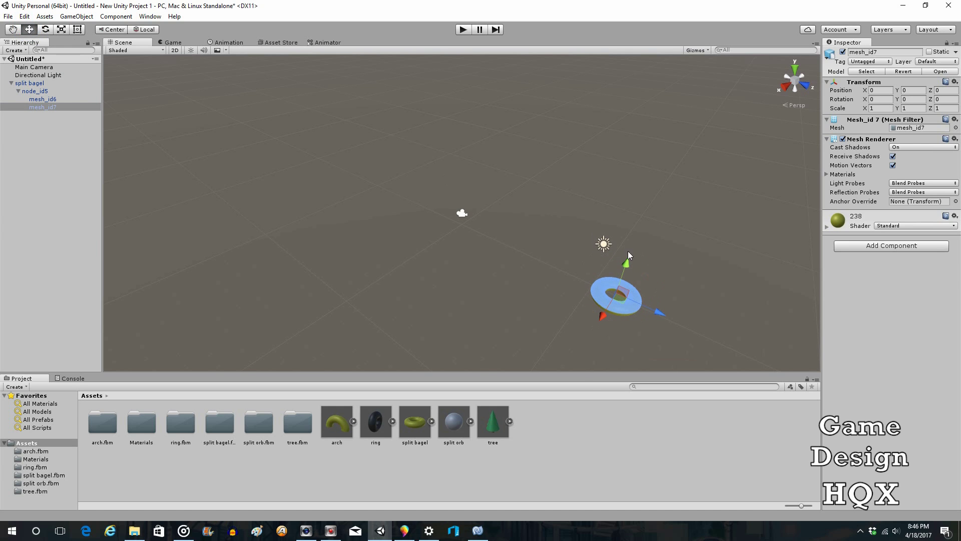
{"action": "mouse_move", "coordinate": [623, 264]}
{"action": "left_mouse_down"}
{"action": "mouse_move", "coordinate": [642, 236]}
{"action": "mouse_move", "coordinate": [633, 262]}
{"action": "left_mouse_up"}
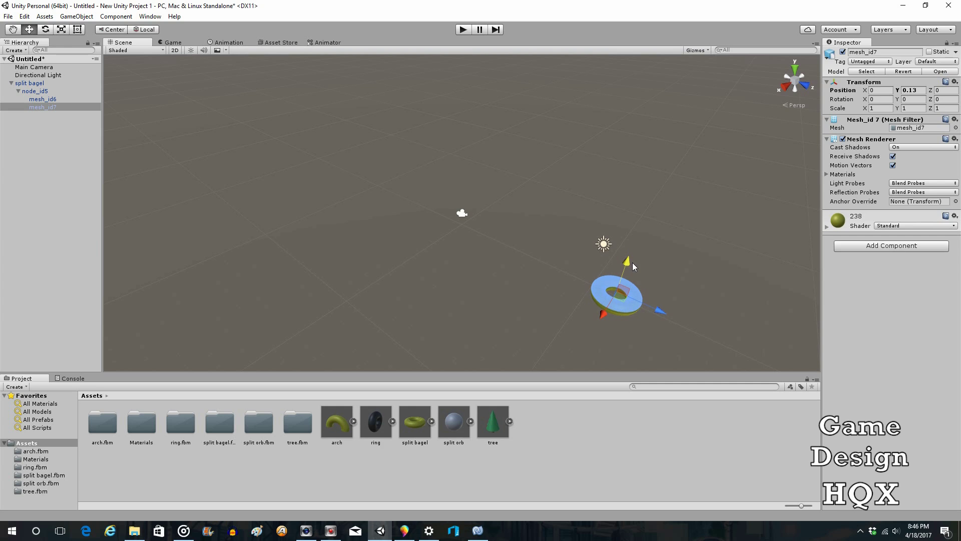
{"action": "left_click_drag", "start_coordinate": [632, 262], "coordinate": [644, 245]}
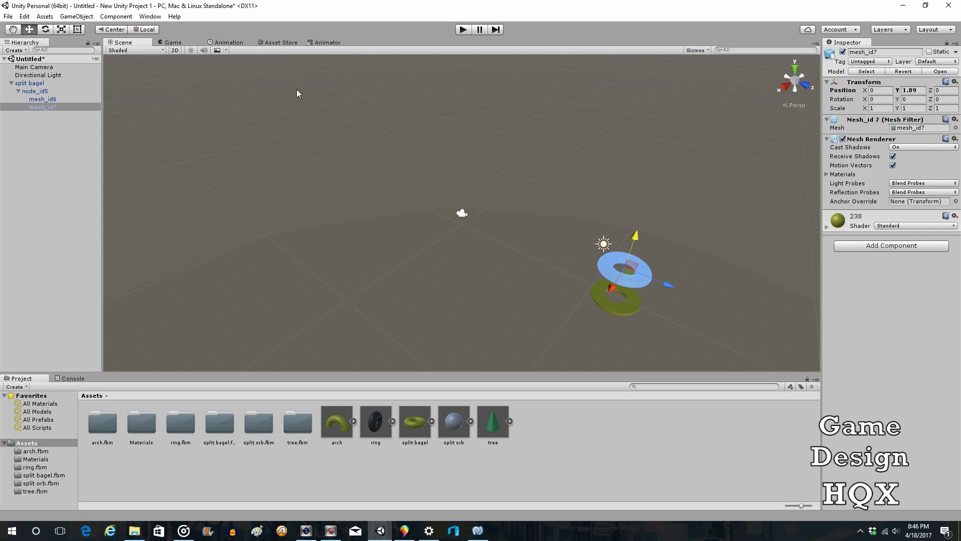
Delete the split bagel from the scene
{"action": "left_click", "coordinate": [28, 130]}
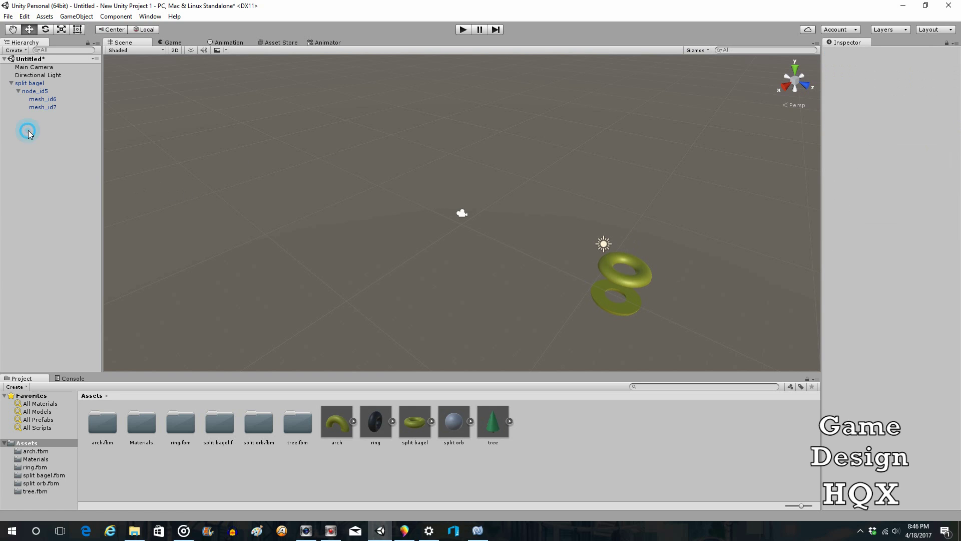
{"action": "left_click", "coordinate": [37, 85]}
{"action": "key", "text": "Delete"}
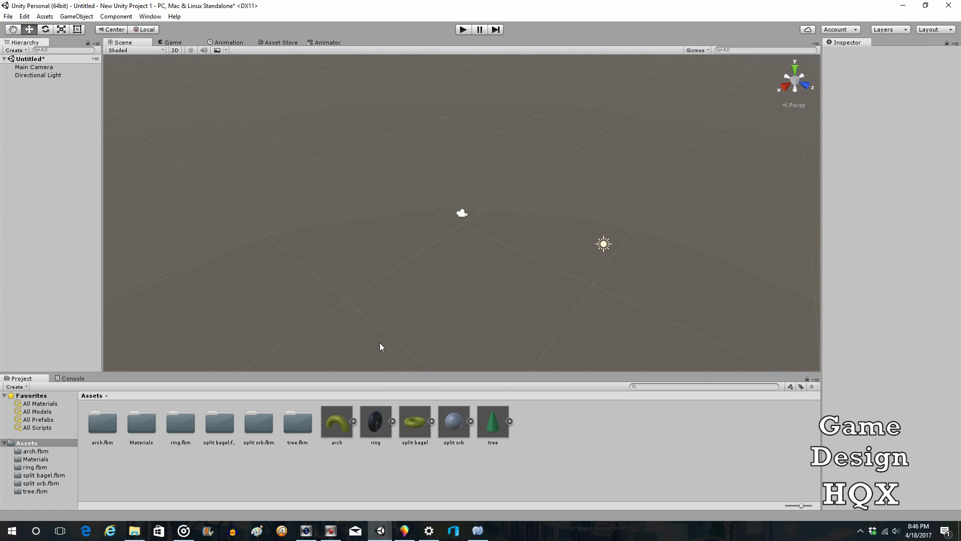
Set the split orb's Scale Factor to .01, apply it, and place it in the scene
{"action": "left_click", "coordinate": [444, 418]}
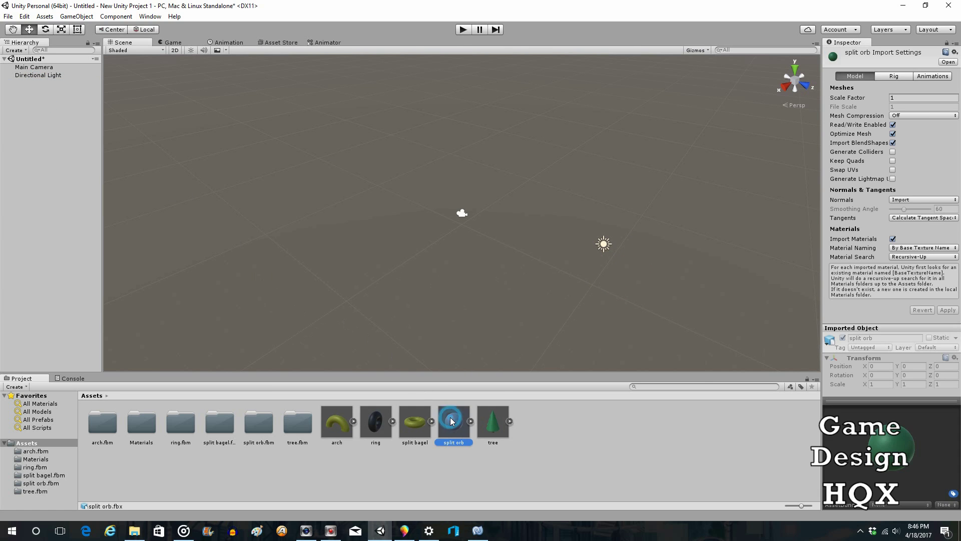
{"action": "left_click", "coordinate": [909, 98]}
{"action": "type", "text": "."}
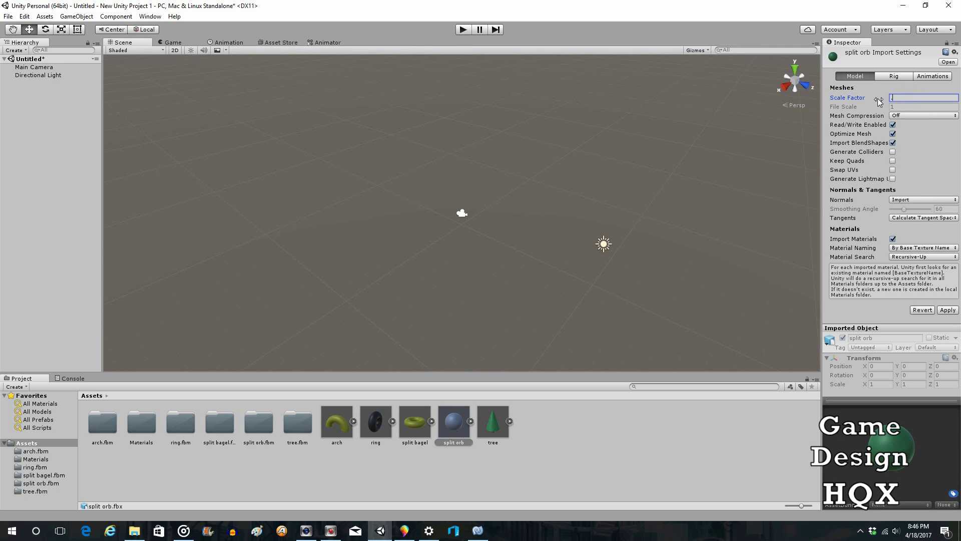
{"action": "type", "text": "01"}
{"action": "left_click", "coordinate": [949, 312]}
{"action": "left_click", "coordinate": [948, 310]}
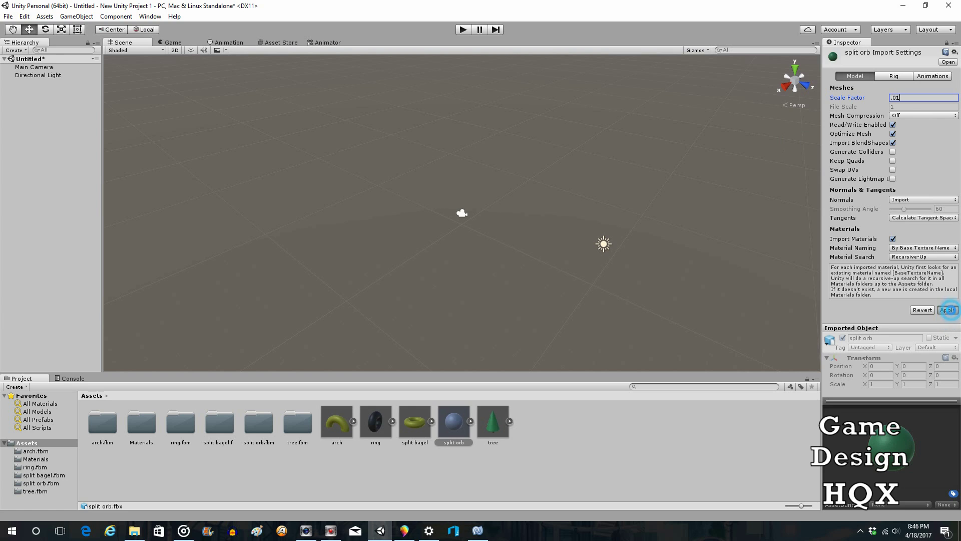
{"action": "left_click_drag", "start_coordinate": [453, 420], "coordinate": [57, 144]}
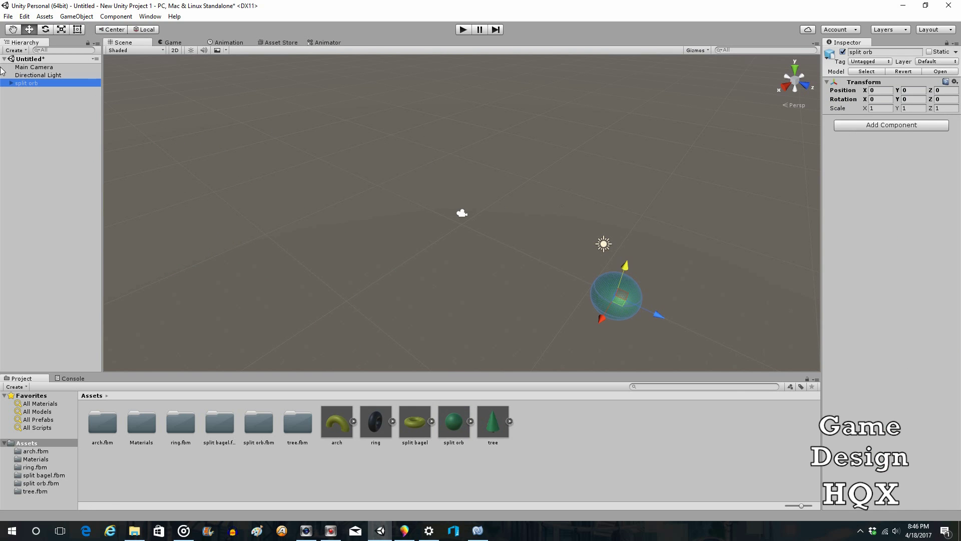
Expand split orb's node_id5 and raise the mesh_id8 dome above the sphere
{"action": "left_click", "coordinate": [12, 83]}
{"action": "left_click", "coordinate": [18, 91]}
{"action": "left_click", "coordinate": [42, 103]}
{"action": "left_click", "coordinate": [42, 107]}
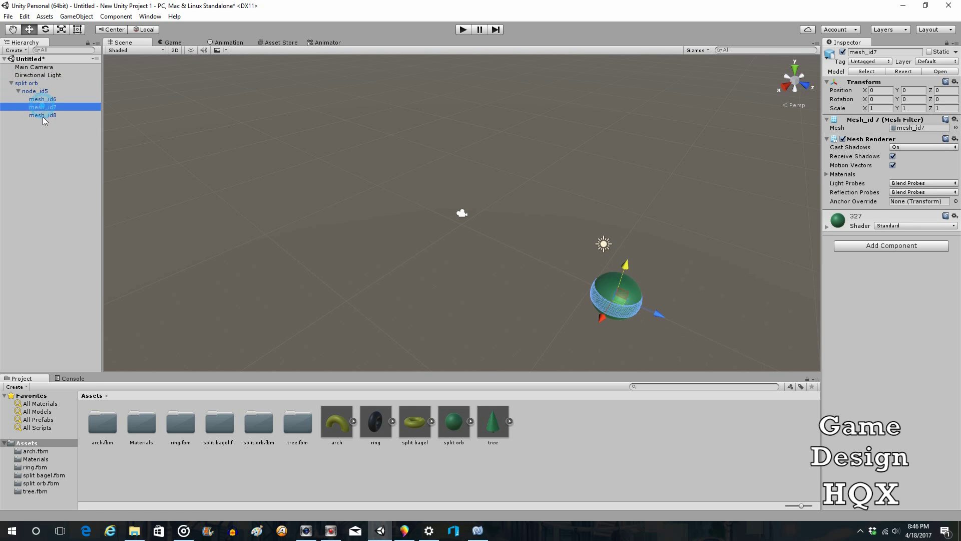
{"action": "left_click", "coordinate": [41, 126]}
{"action": "left_click", "coordinate": [35, 115]}
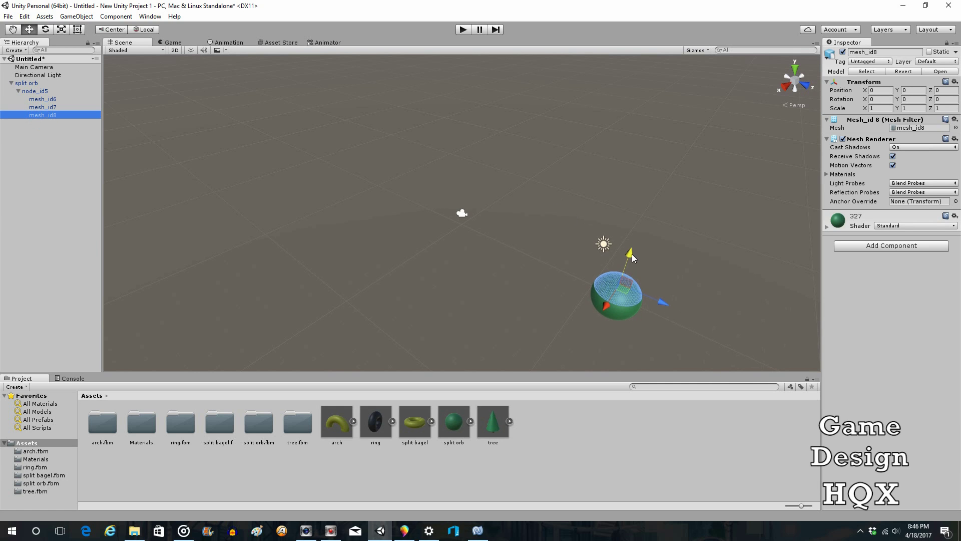
{"action": "left_click_drag", "start_coordinate": [631, 254], "coordinate": [635, 237]}
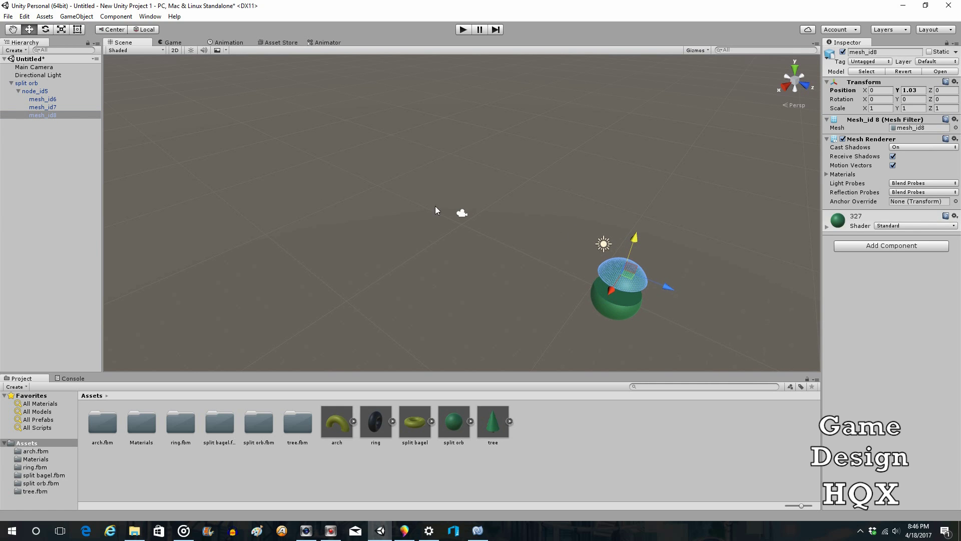
Lower the mesh_id6 bottom piece to Y -1.29, below the rest
{"action": "left_click", "coordinate": [45, 108]}
{"action": "left_click", "coordinate": [51, 99]}
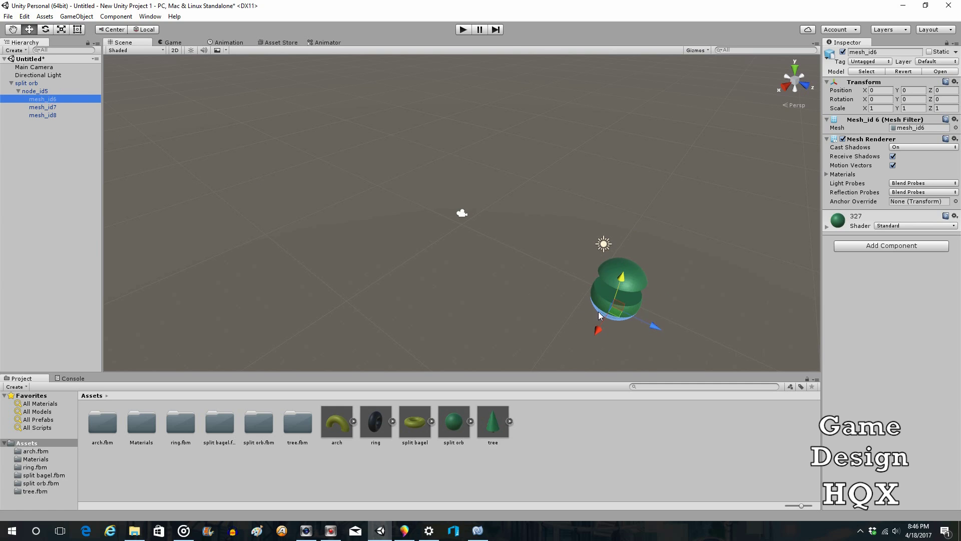
{"action": "left_click_drag", "start_coordinate": [622, 278], "coordinate": [620, 296]}
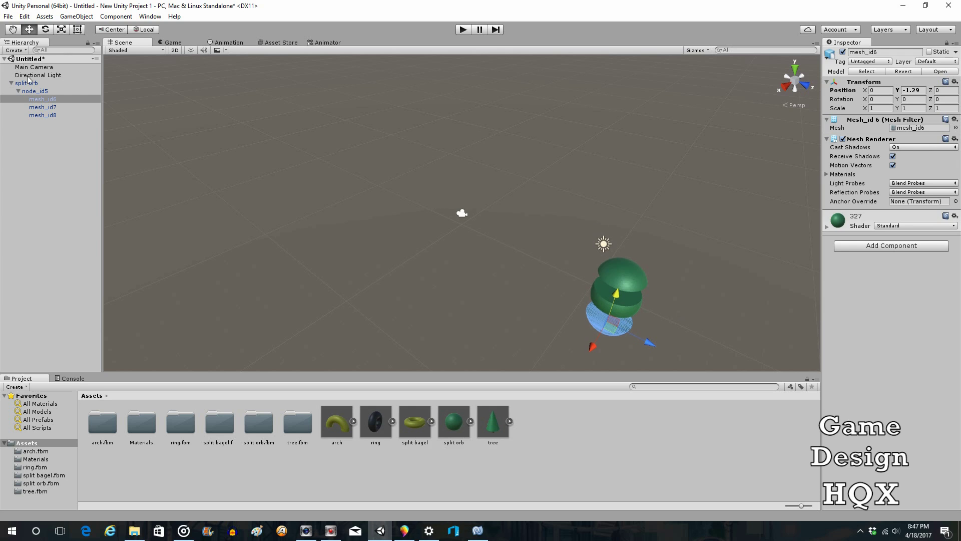
Select Main Camera to preview the three separated green split orb pieces
{"action": "left_click", "coordinate": [50, 67]}
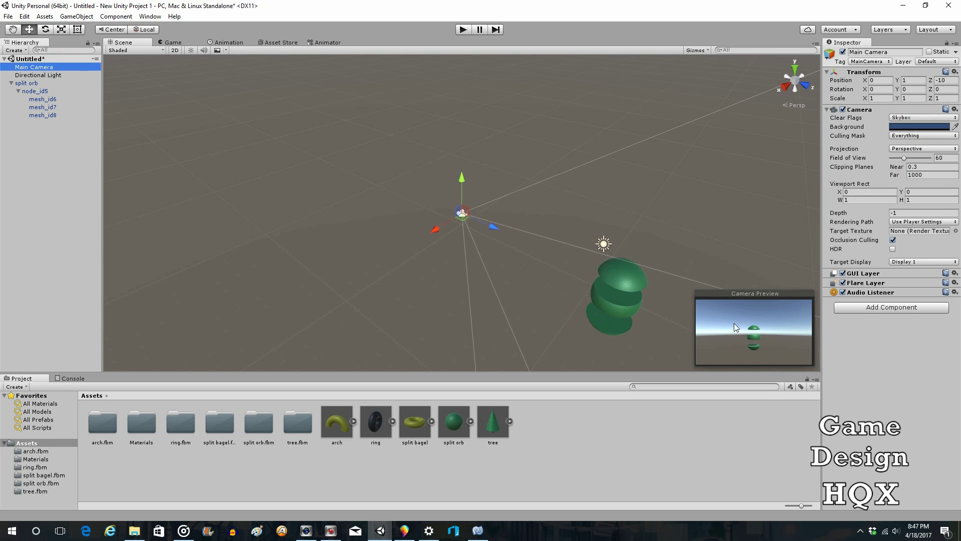